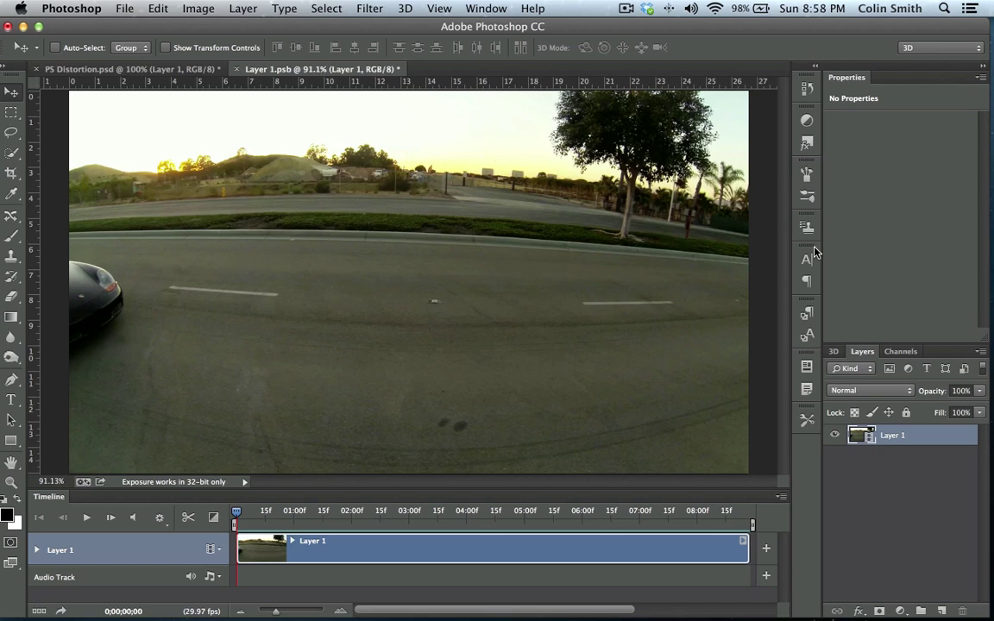
# Preview the clip, return to an earlier frame, and convert Layer 1 into a smart object.
pyautogui.press('space')
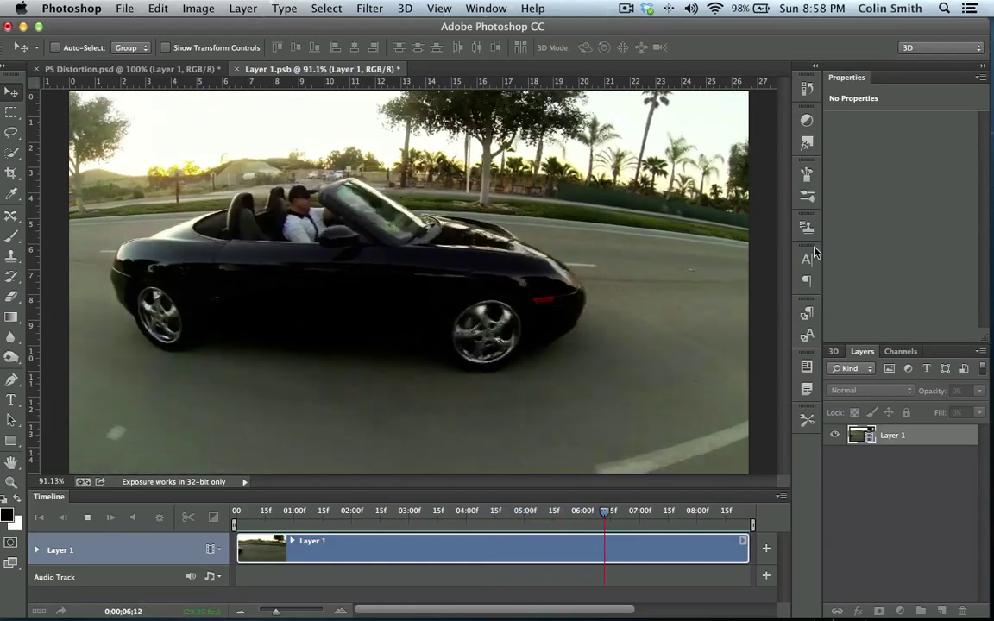
pyautogui.press('space')
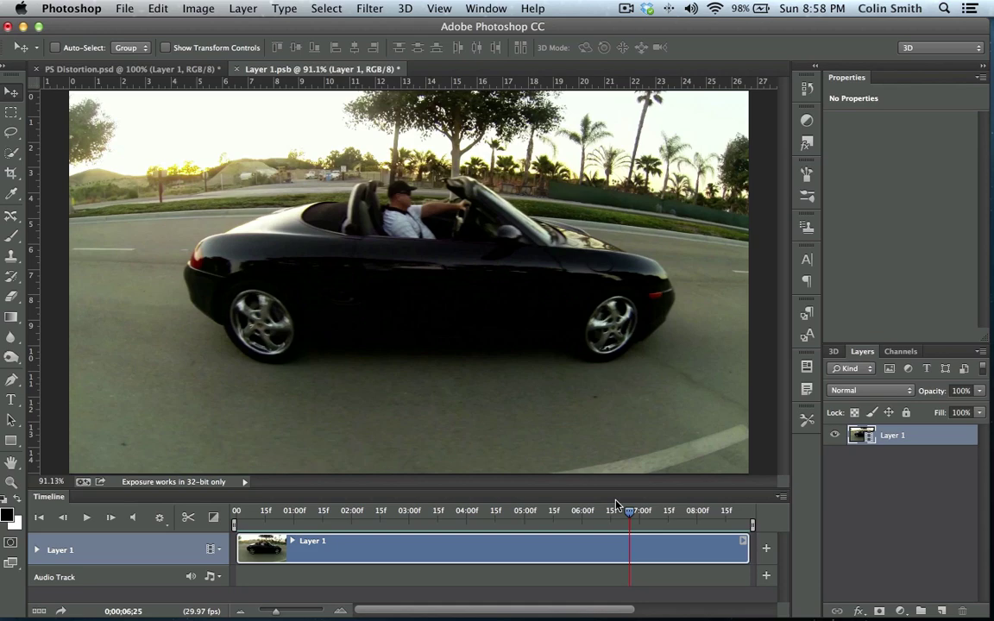
pyautogui.moveTo(629, 510); pyautogui.dragTo(346, 522)
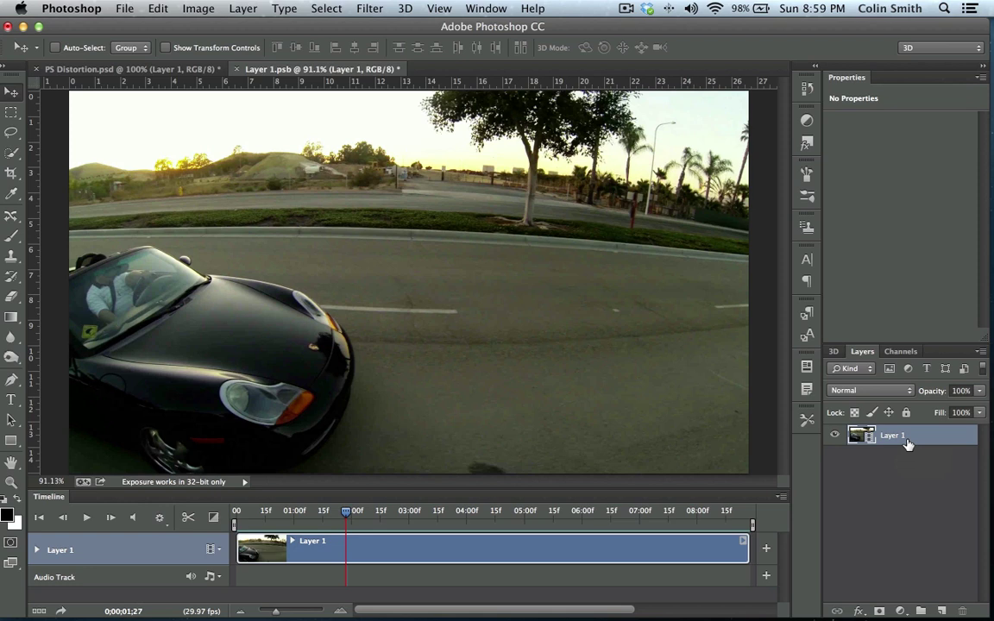
pyautogui.rightClick(907, 443)
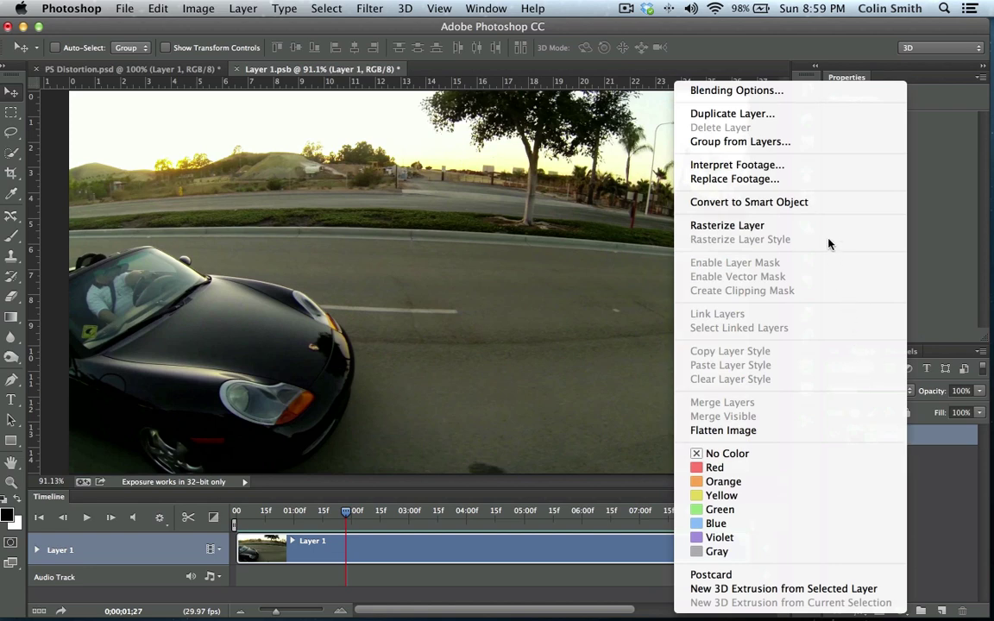
pyautogui.click(815, 202)
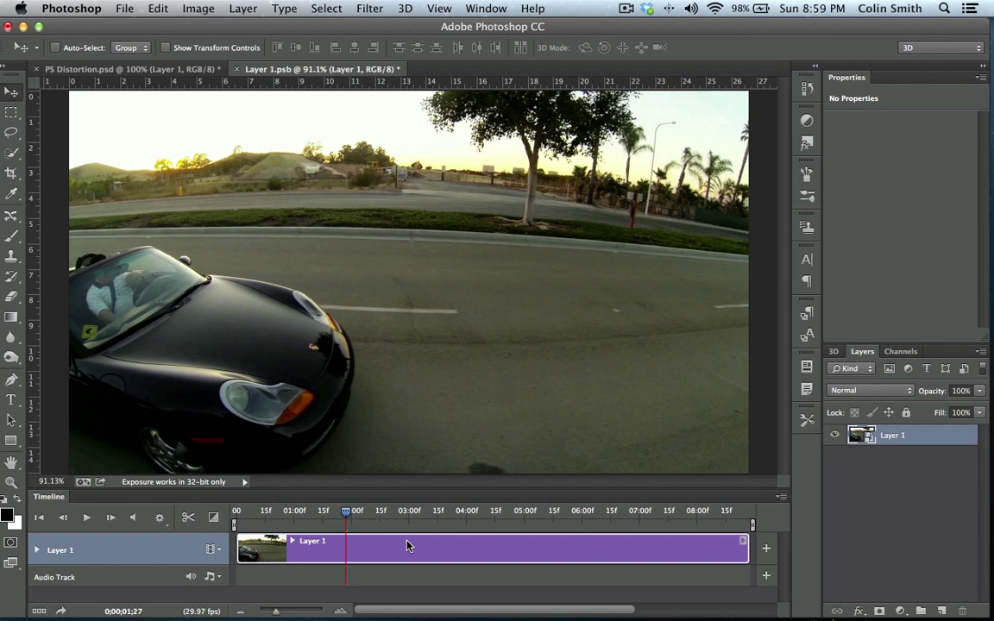
# Expand Layer 1's Timeline track, check its motion settings without changes, and collapse it again.
pyautogui.click(36, 550)
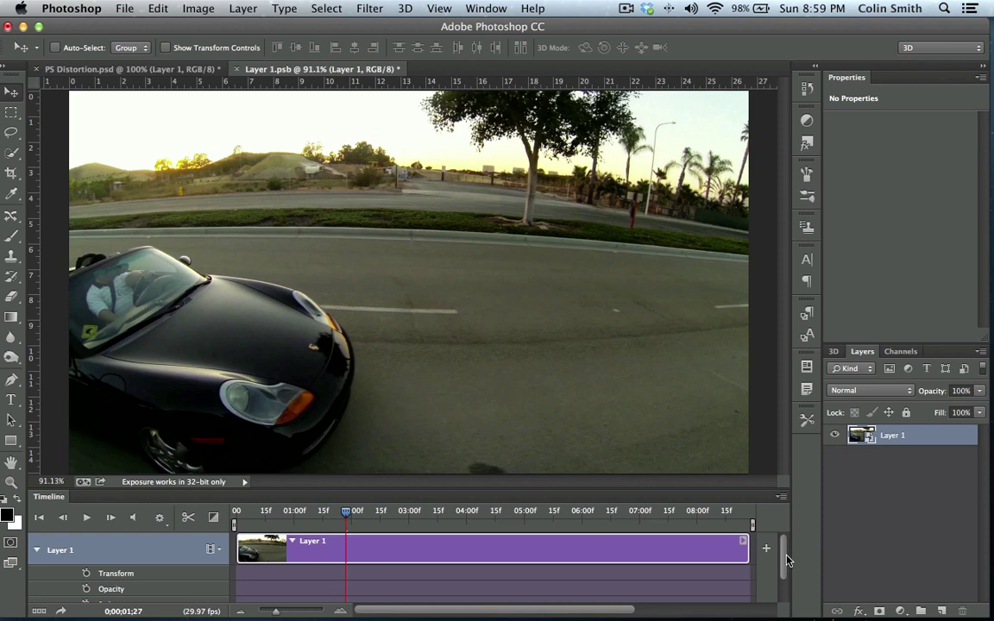
pyautogui.scroll(-2, 785, 559)
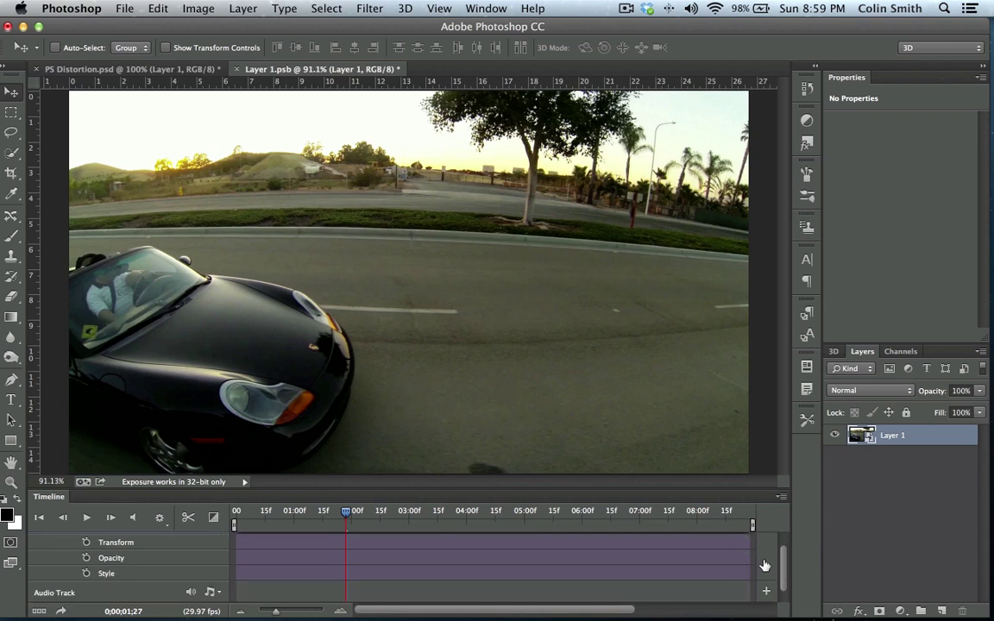
pyautogui.scroll(2, 764, 565)
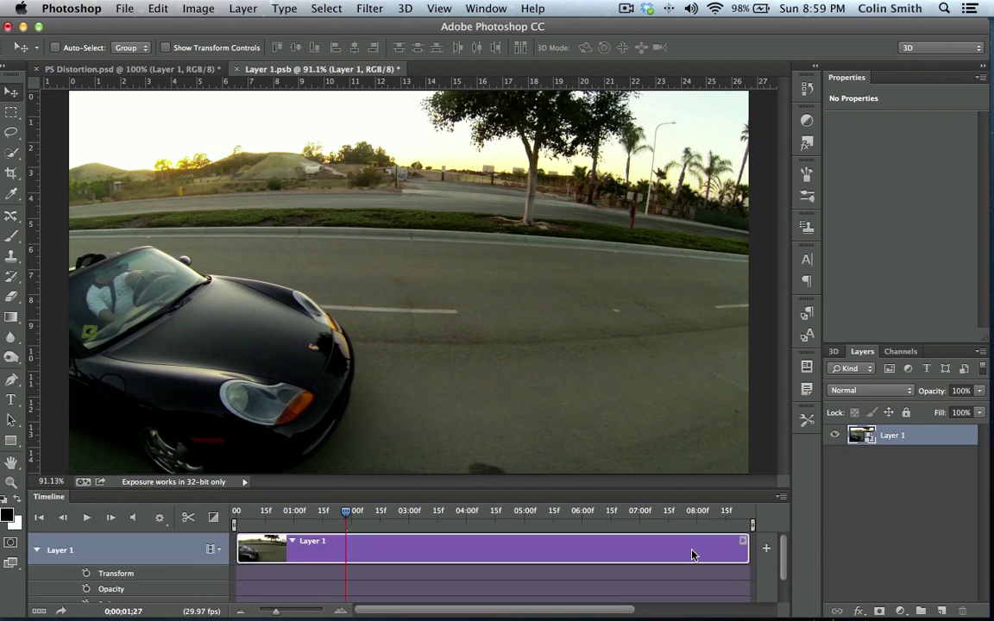
pyautogui.rightClick(475, 563)
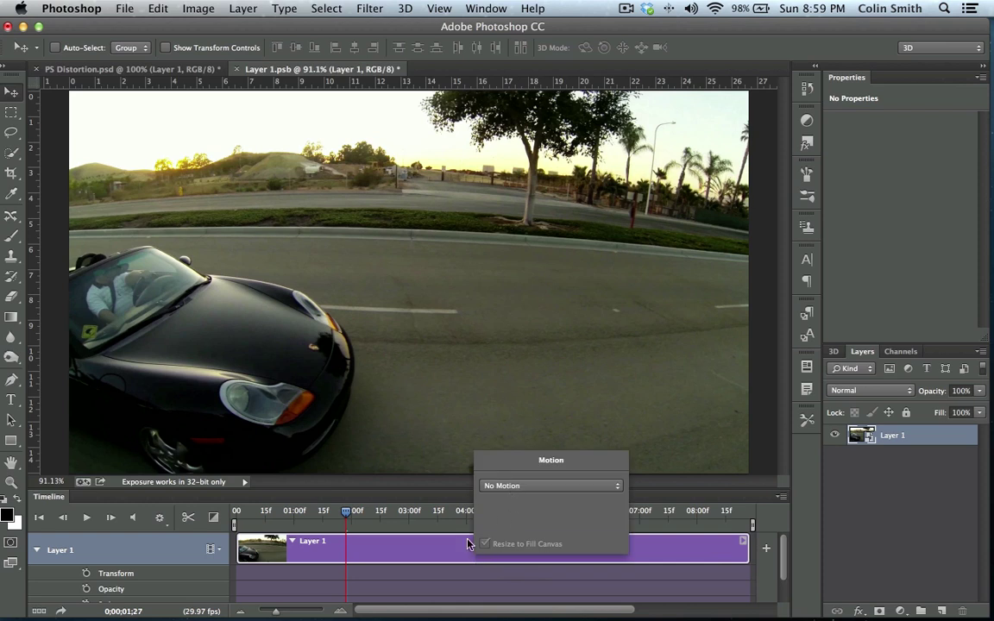
pyautogui.click(367, 578)
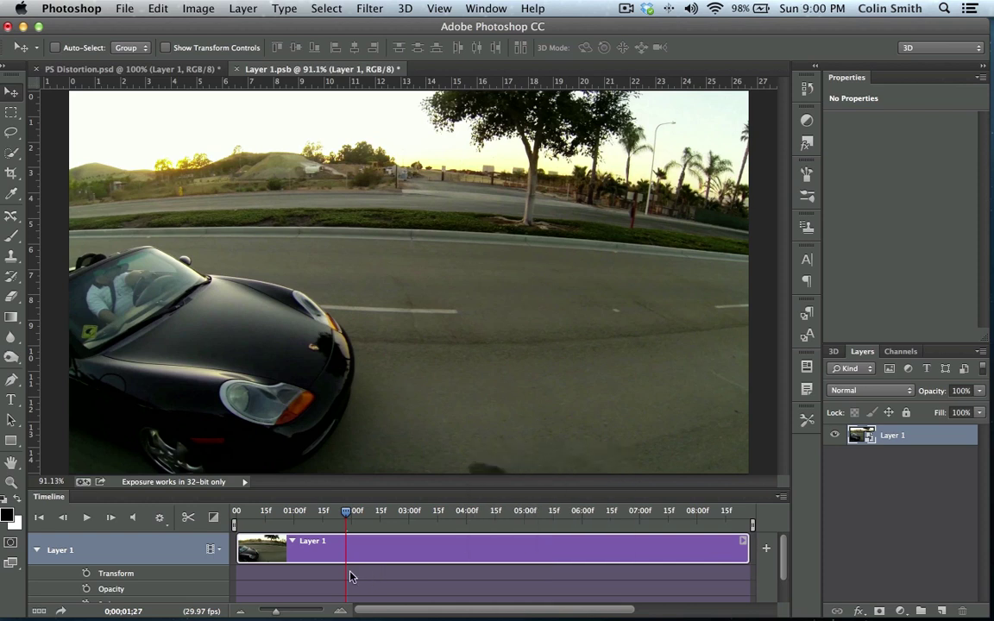
pyautogui.click(37, 550)
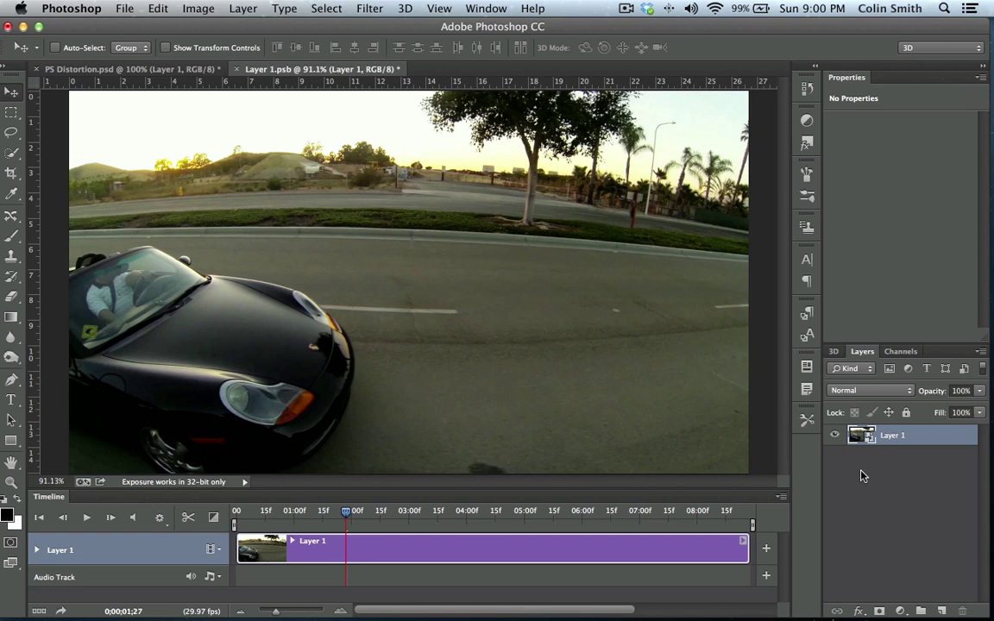
# In Lens Correction, set Camera Make to GoPro, with Camera Model and Lens Model both Hero3-Black Edition.
pyautogui.click(371, 7)
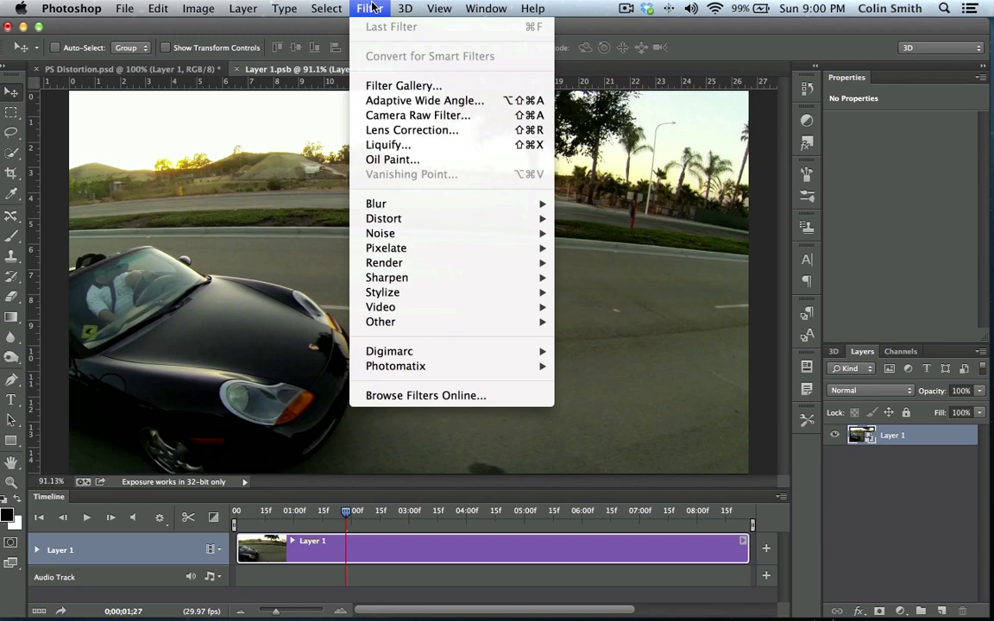
pyautogui.click(385, 135)
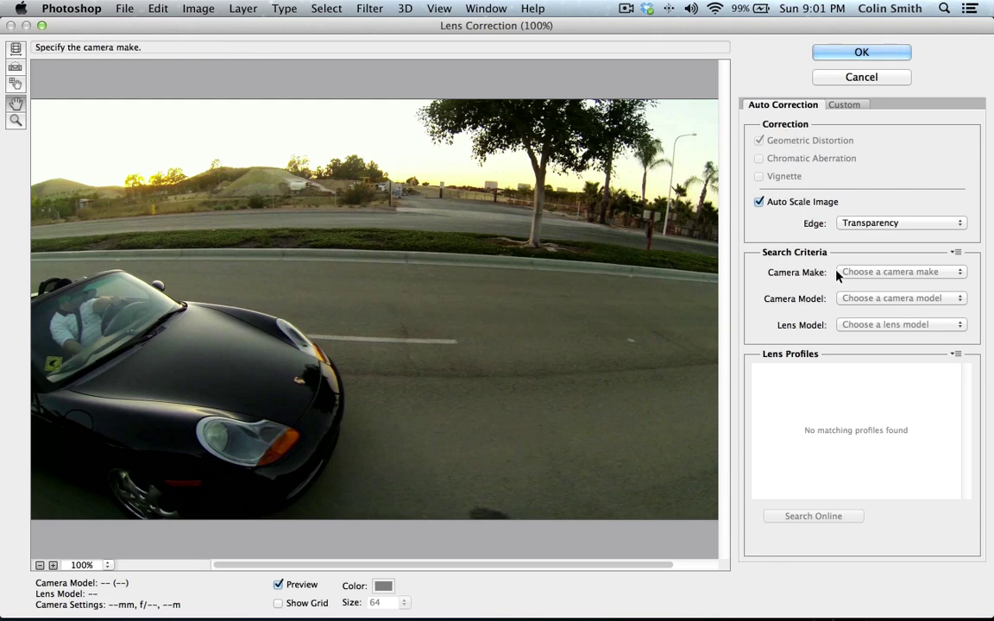
pyautogui.click(857, 272)
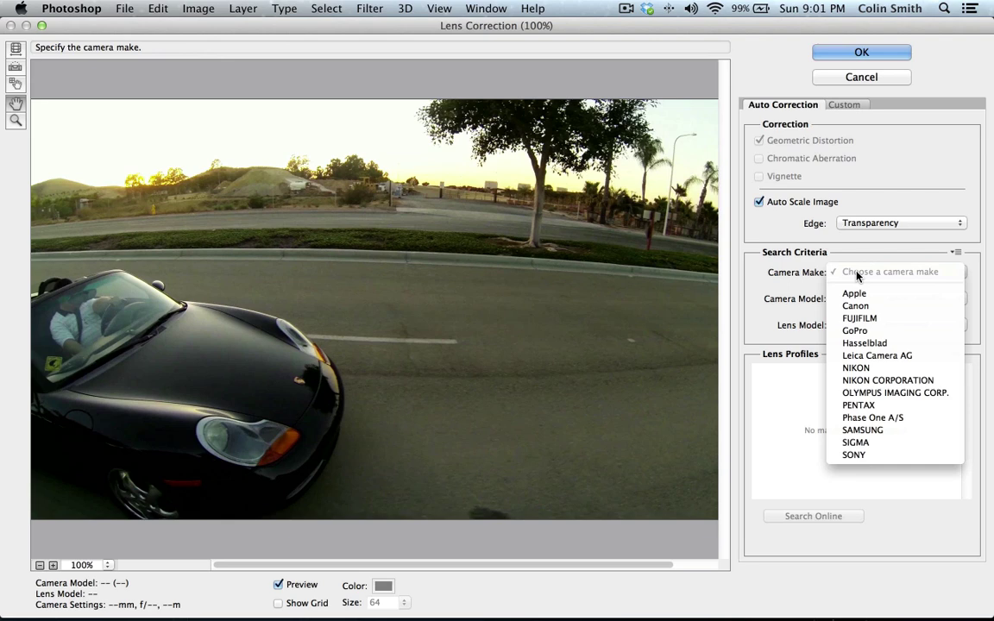
pyautogui.click(863, 330)
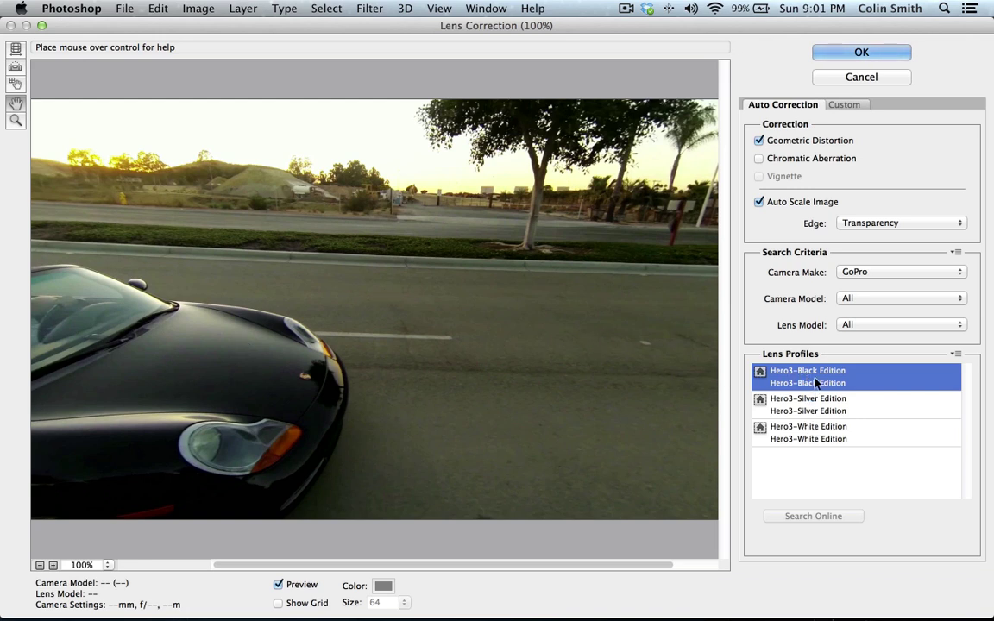
pyautogui.click(880, 300)
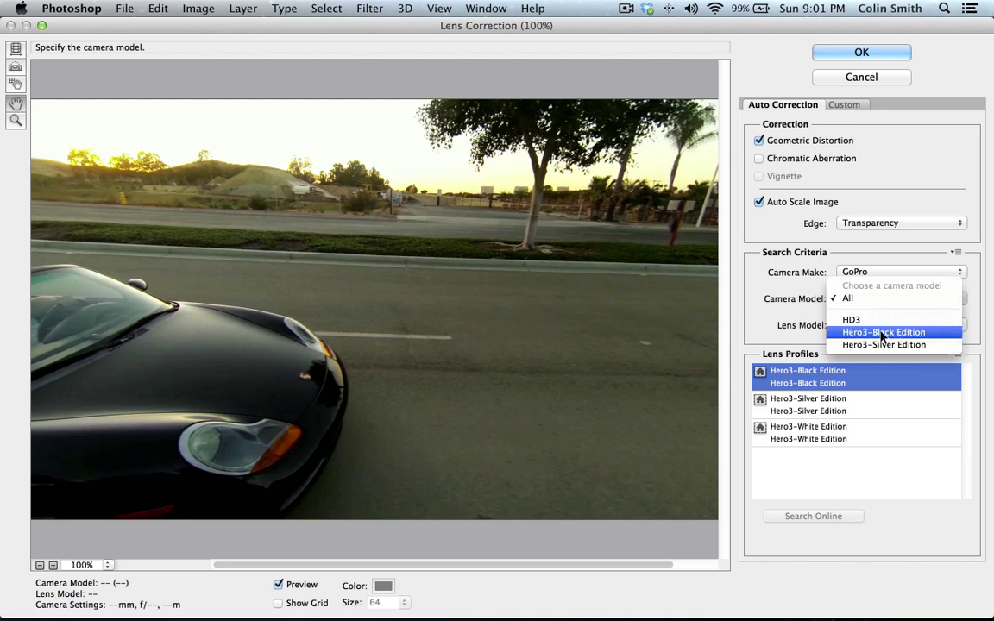
pyautogui.click(882, 333)
pyautogui.click(881, 324)
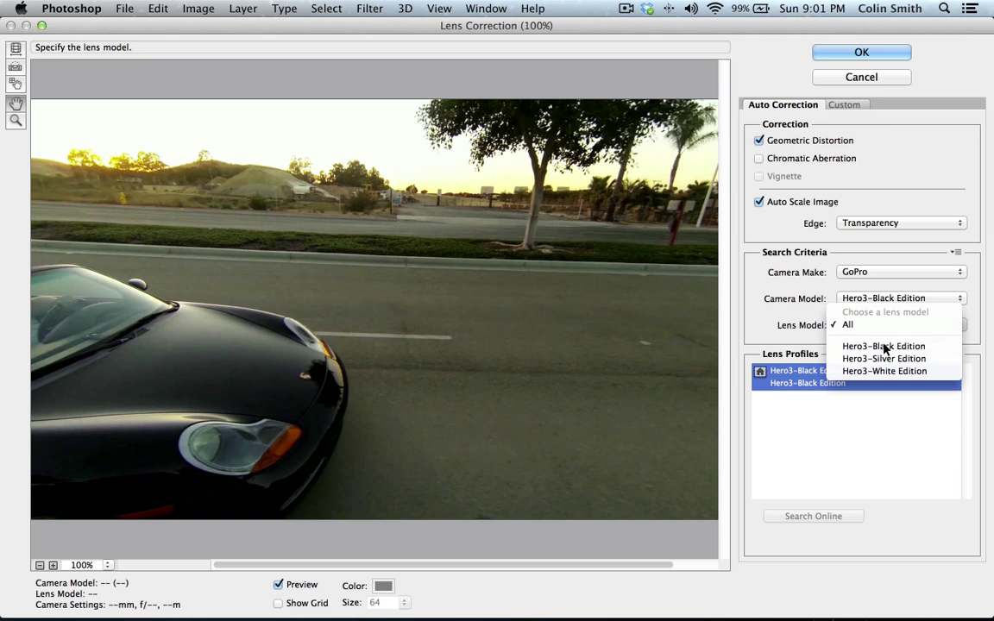
pyautogui.click(883, 347)
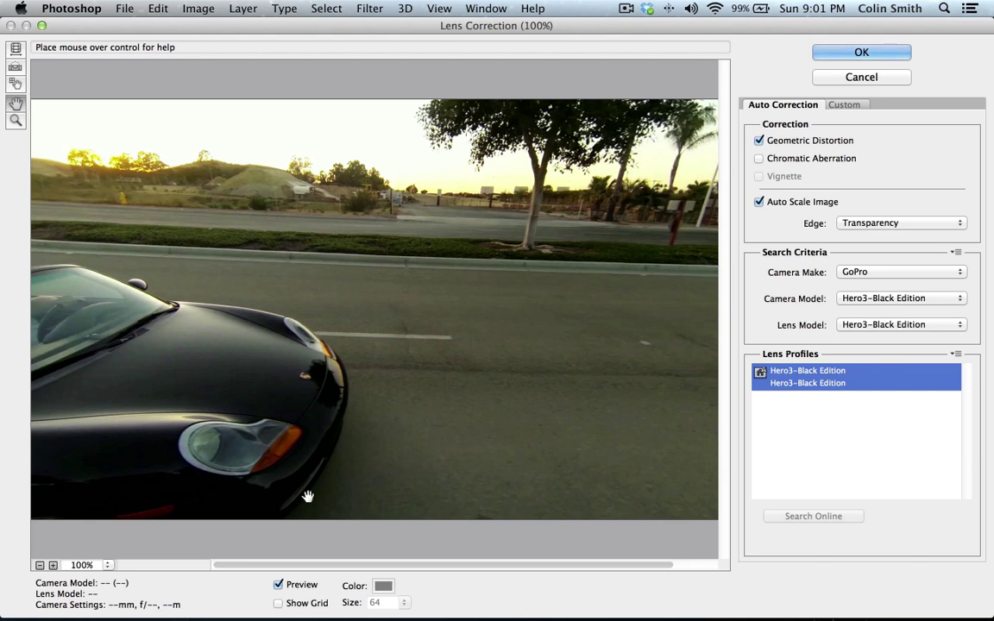
# Apply Lens Correction, play the straightened clip from the start, and stop at frame 1;25.
pyautogui.click(863, 53)
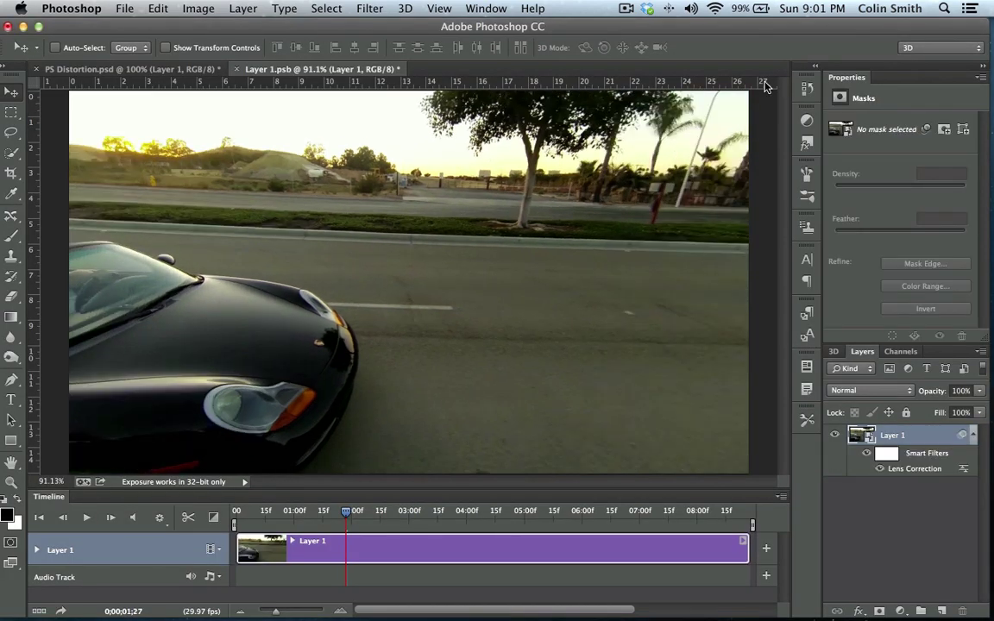
pyautogui.moveTo(348, 512); pyautogui.dragTo(261, 510)
pyautogui.press('space')
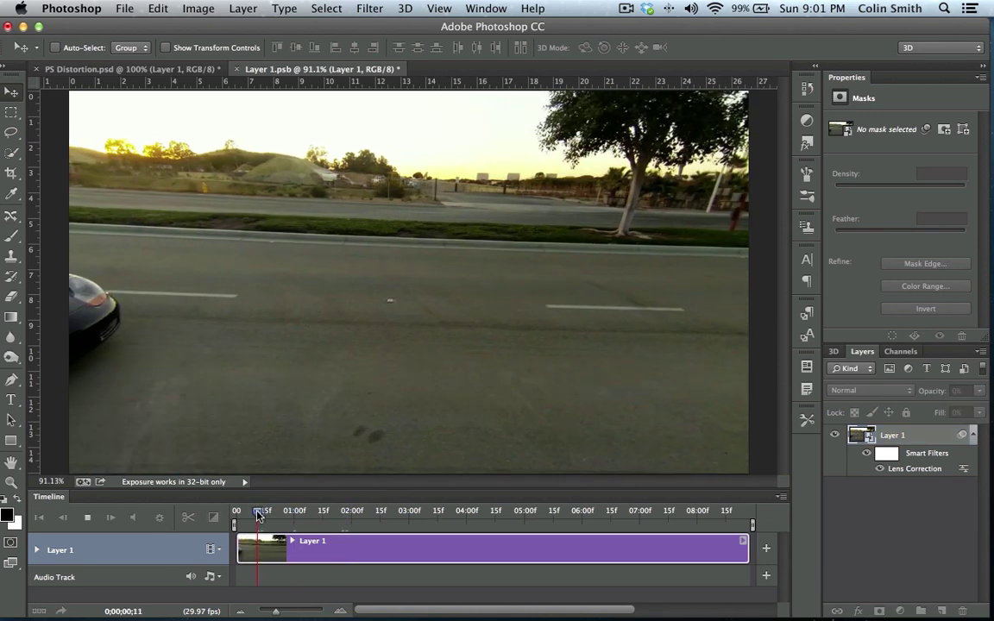
pyautogui.press('space')
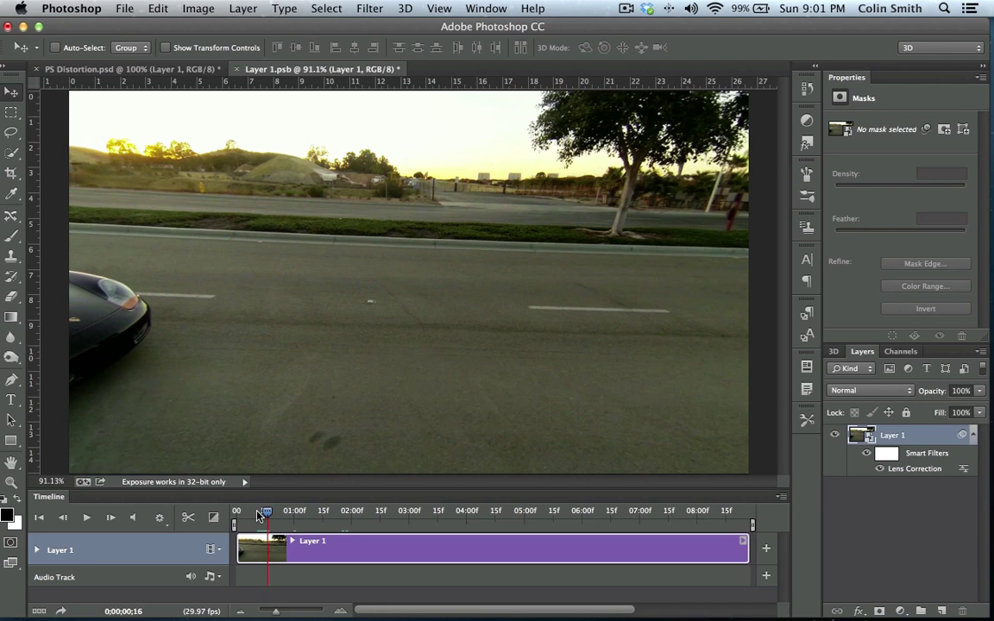
pyautogui.moveTo(270, 515)
pyautogui.mouseDown()
pyautogui.moveTo(705, 515)
pyautogui.moveTo(282, 515)
pyautogui.mouseUp()
pyautogui.click(344, 515)
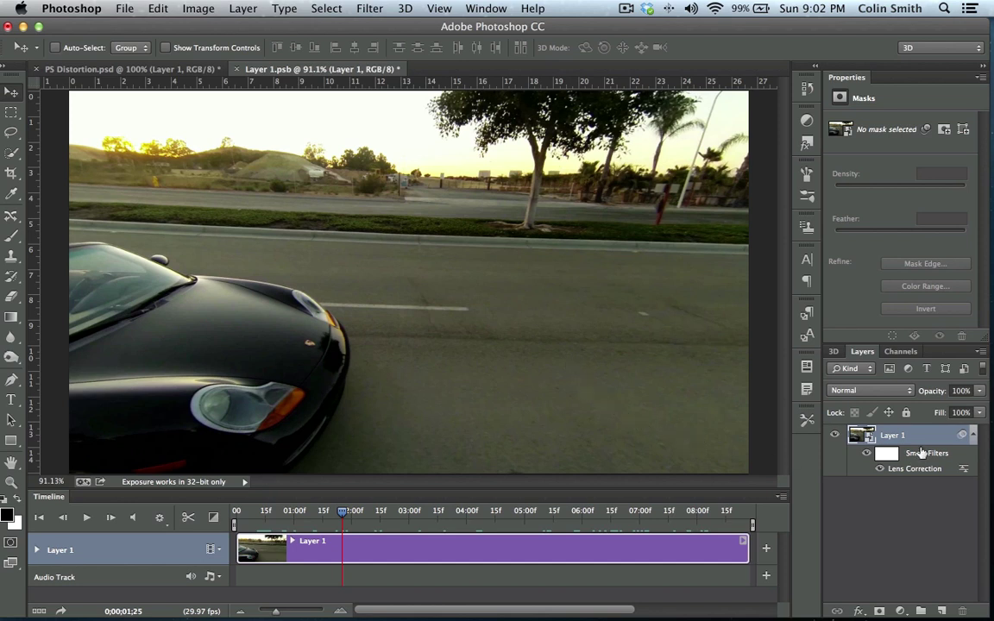
pyautogui.click(877, 470)
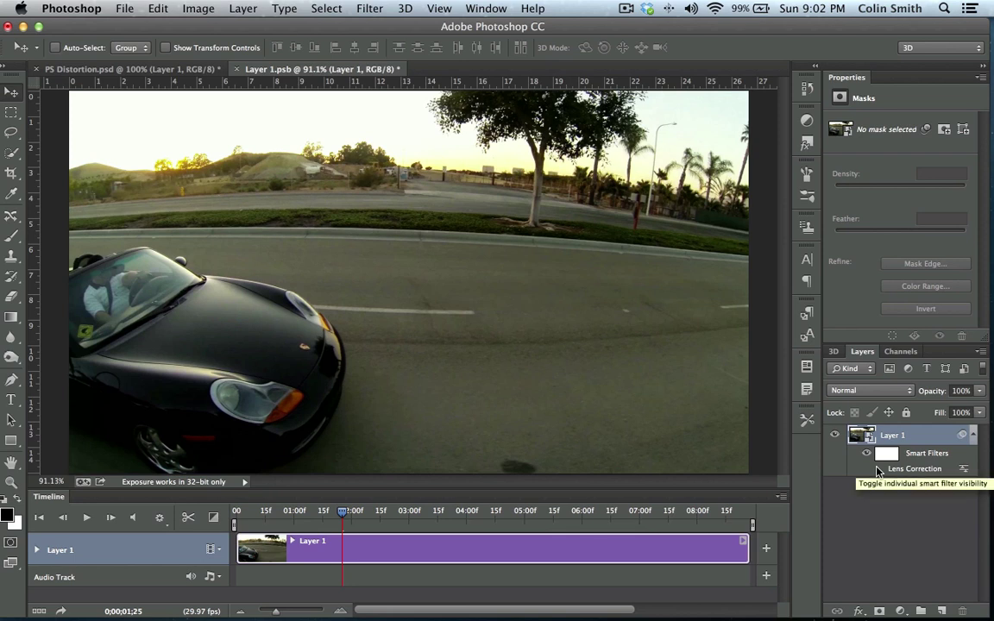
pyautogui.click(878, 470)
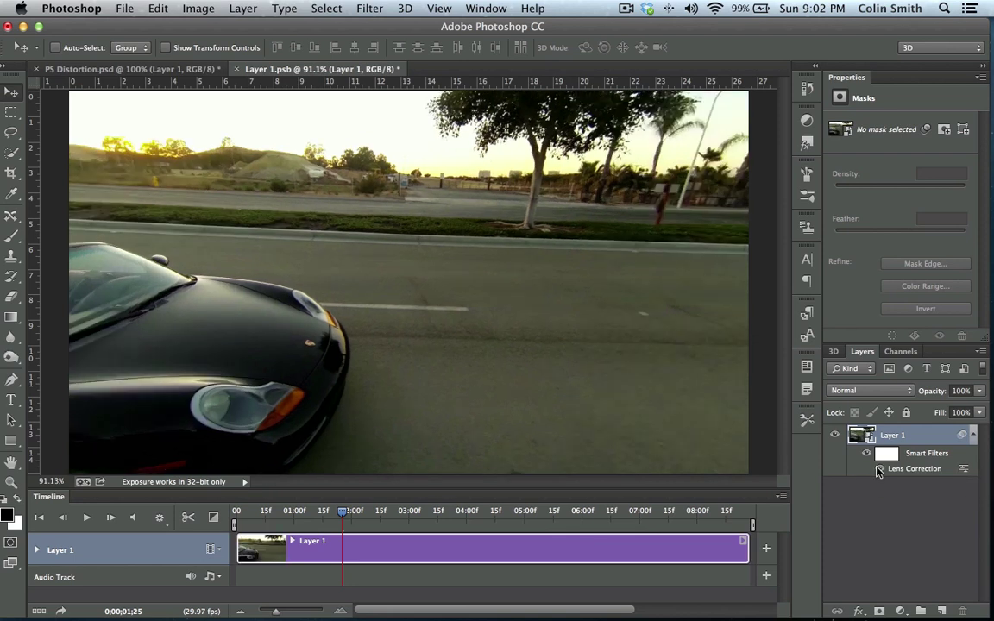
pyautogui.click(877, 470)
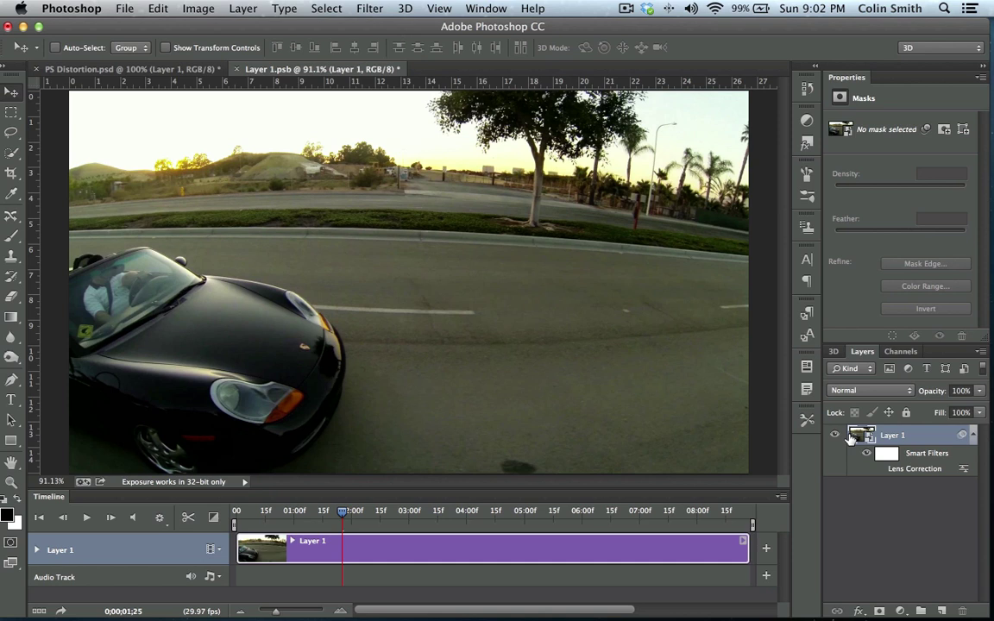
# Open Adaptive Wide Angle, keep Fisheye correction, and nudge Scale up while comparing against the original.
pyautogui.click(315, 6)
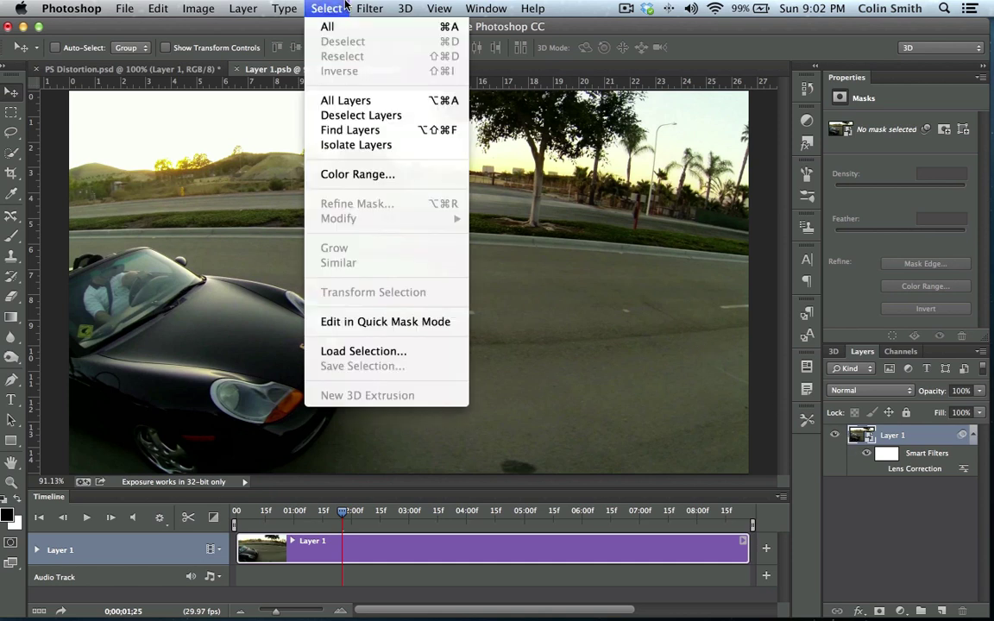
pyautogui.moveTo(364, 7)
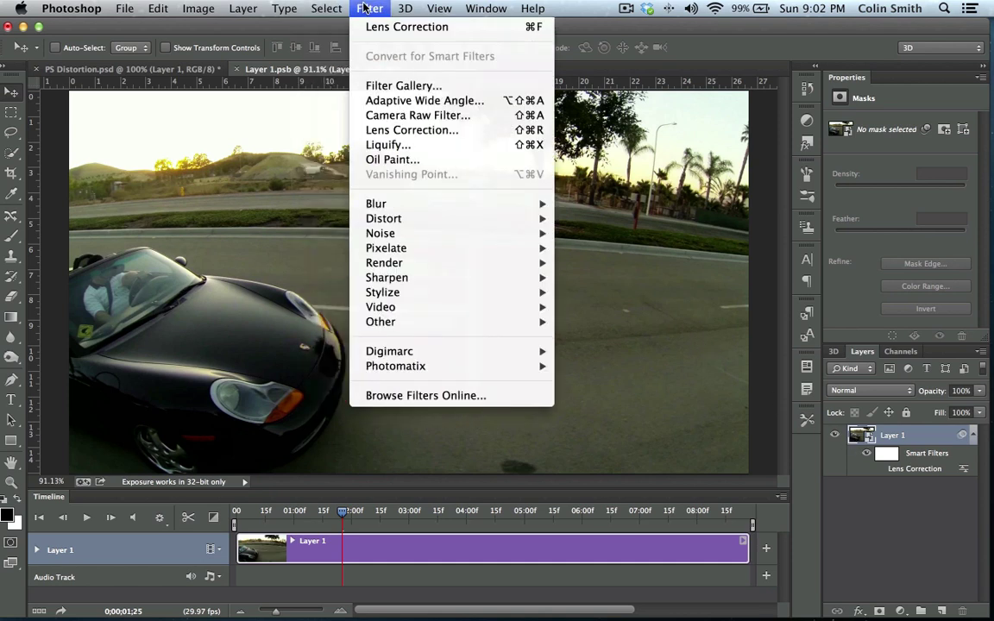
pyautogui.click(382, 105)
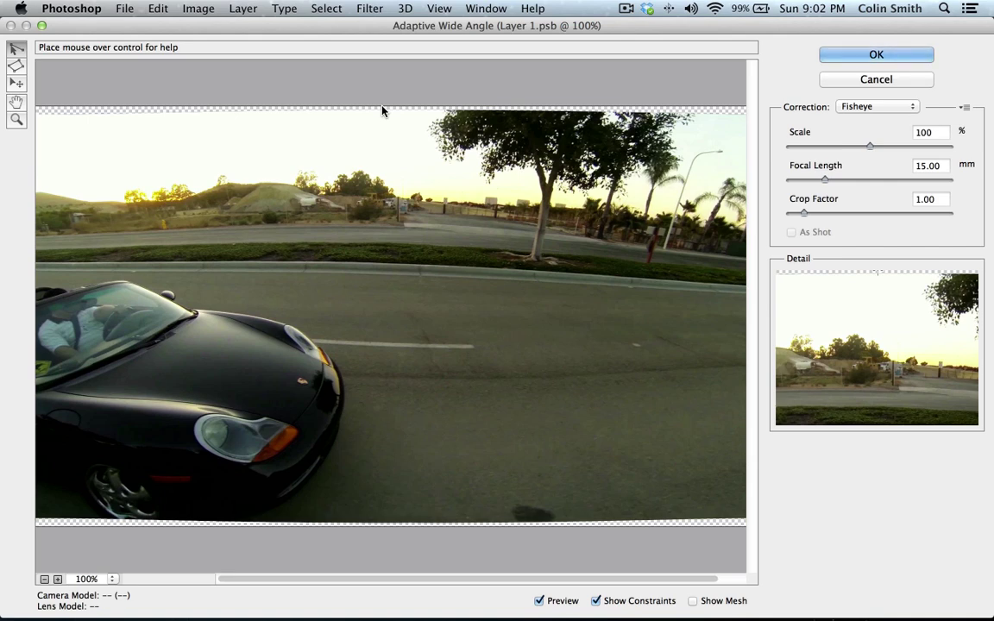
pyautogui.click(859, 107)
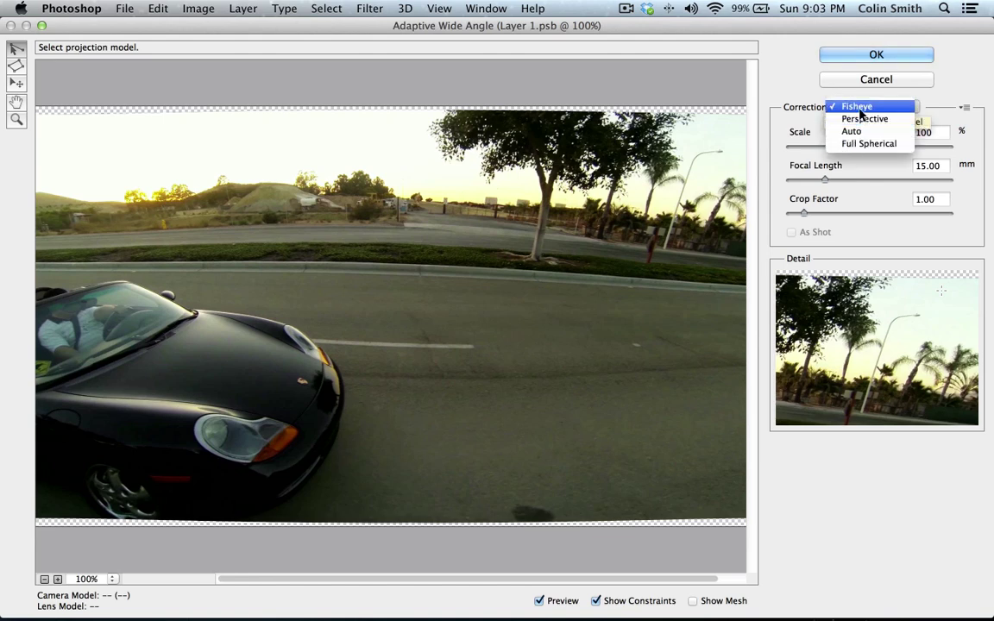
pyautogui.click(860, 108)
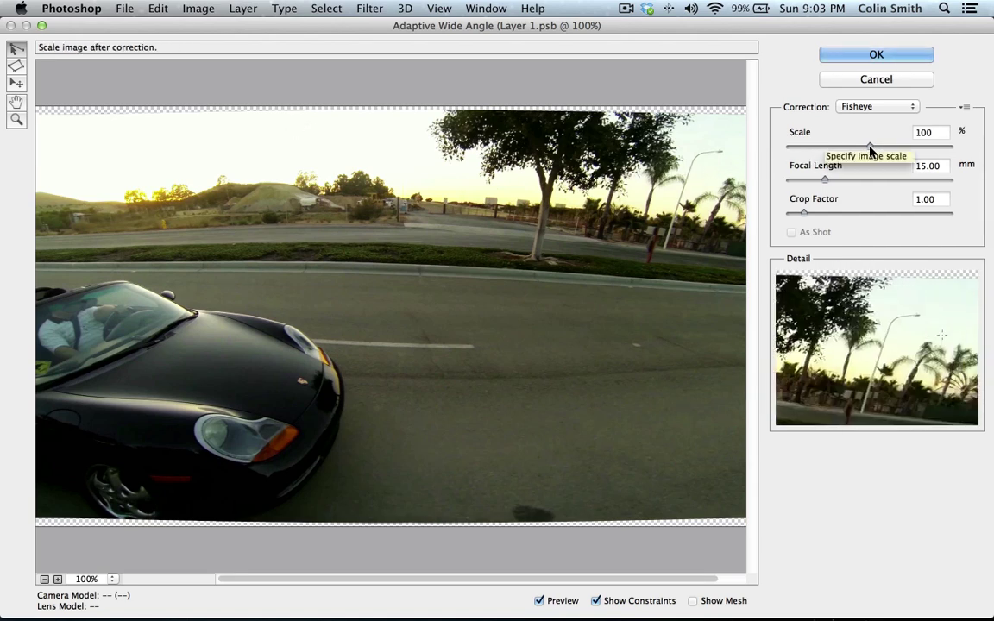
pyautogui.click(870, 148)
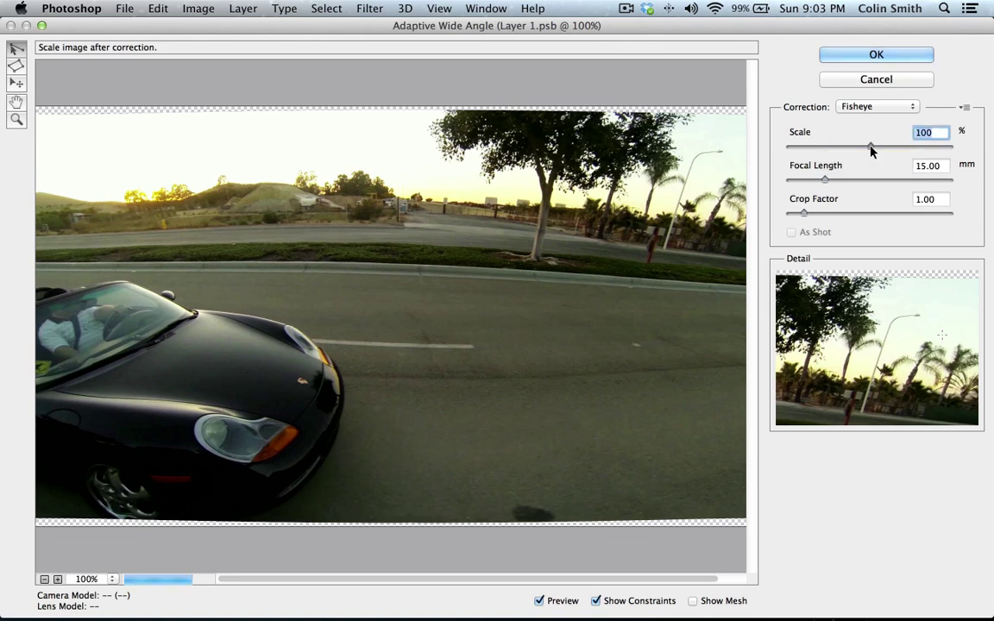
pyautogui.moveTo(870, 149); pyautogui.dragTo(878, 148)
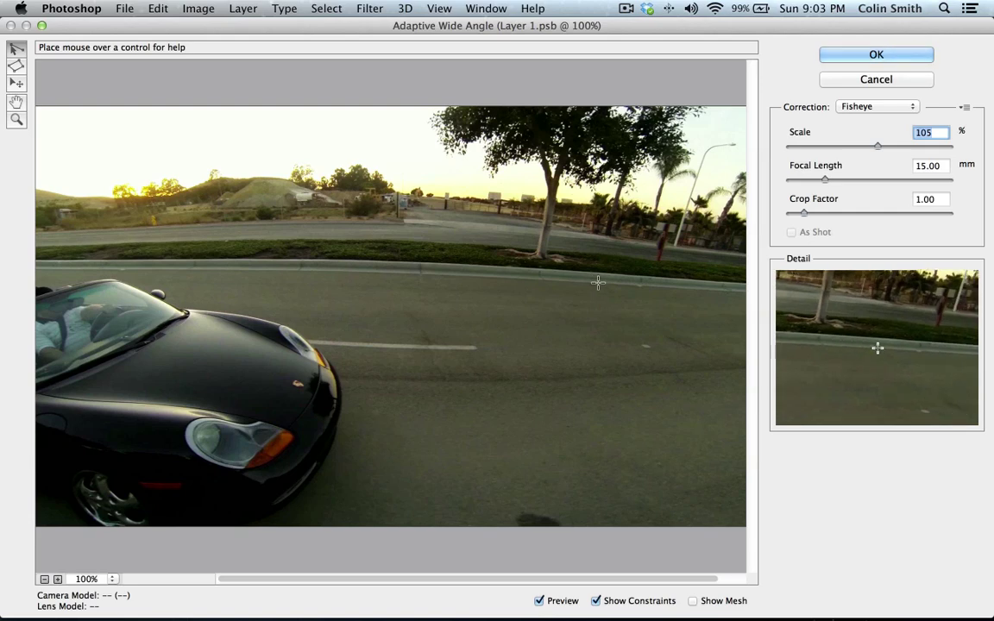
pyautogui.click(539, 601)
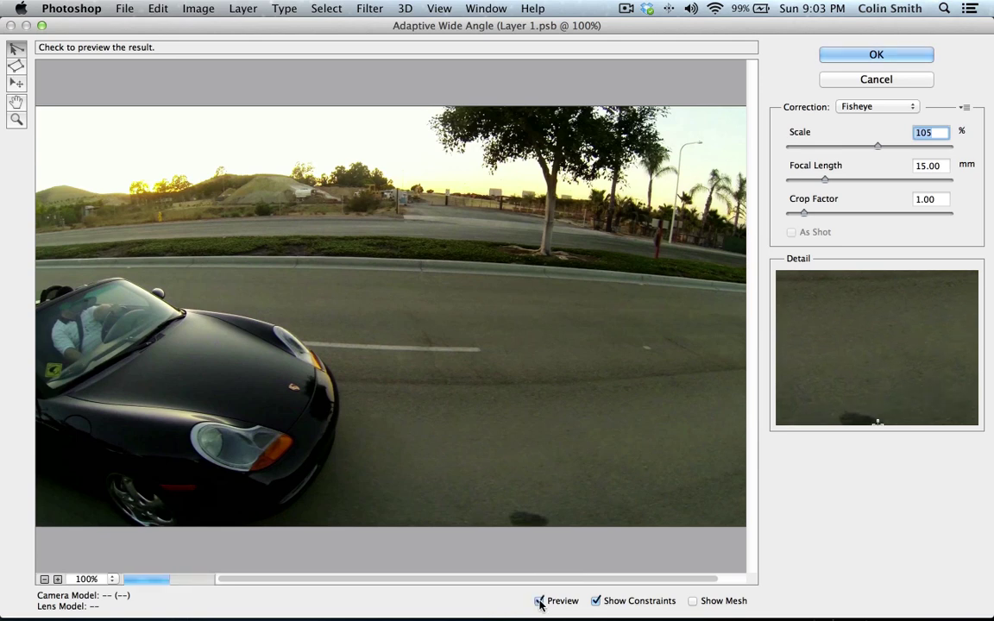
pyautogui.click(539, 601)
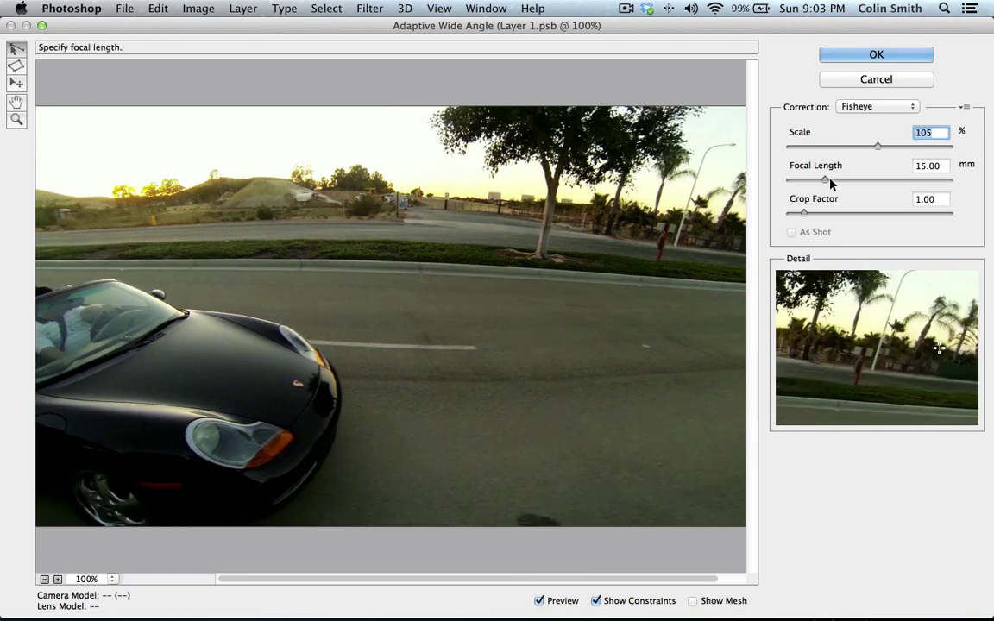
# Reset the settings, keep 15 mm focal length, set Scale to 105%, and apply the filter.
pyautogui.moveTo(825, 181)
pyautogui.mouseDown()
pyautogui.moveTo(856, 181)
pyautogui.moveTo(820, 181)
pyautogui.mouseUp()
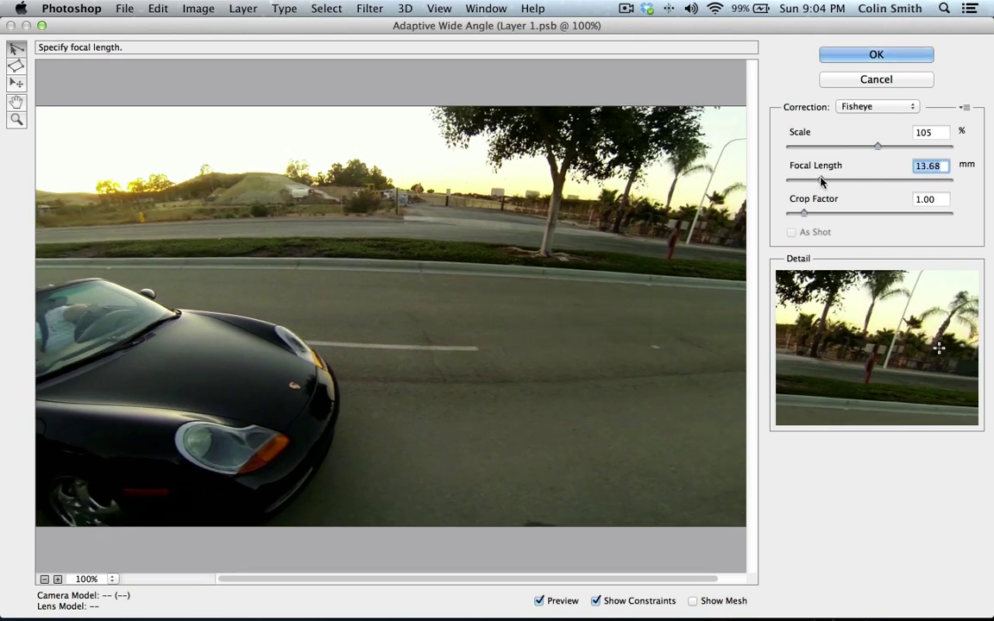
pyautogui.press('alt')
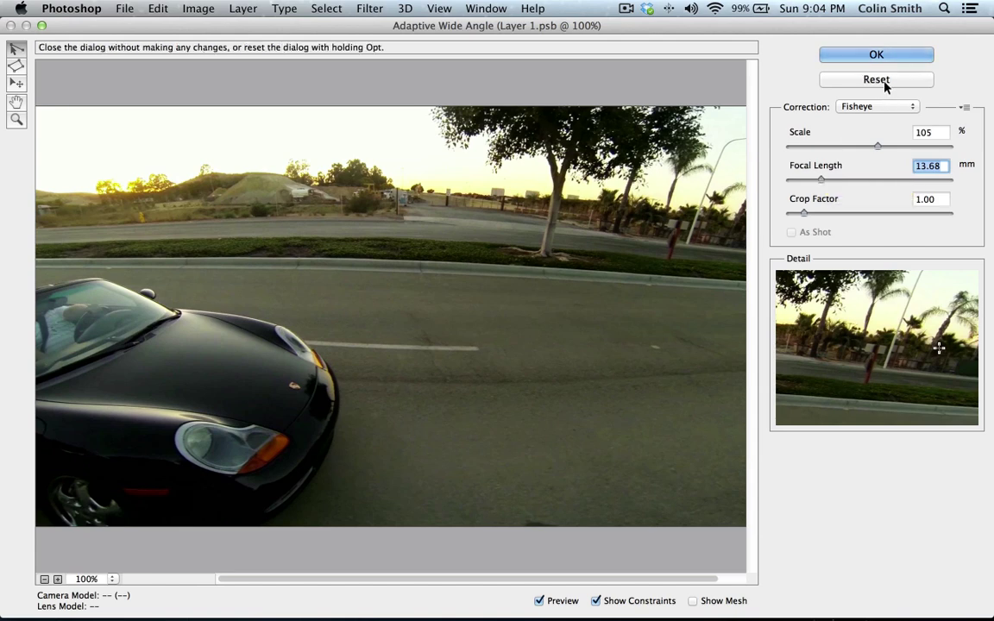
pyautogui.click(884, 82)
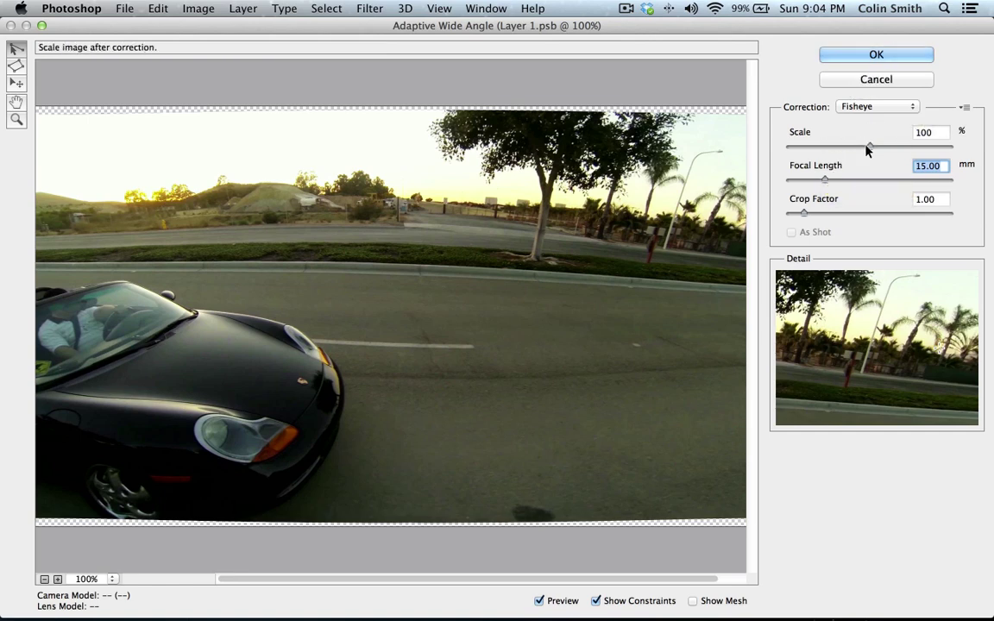
pyautogui.moveTo(867, 150); pyautogui.dragTo(876, 144)
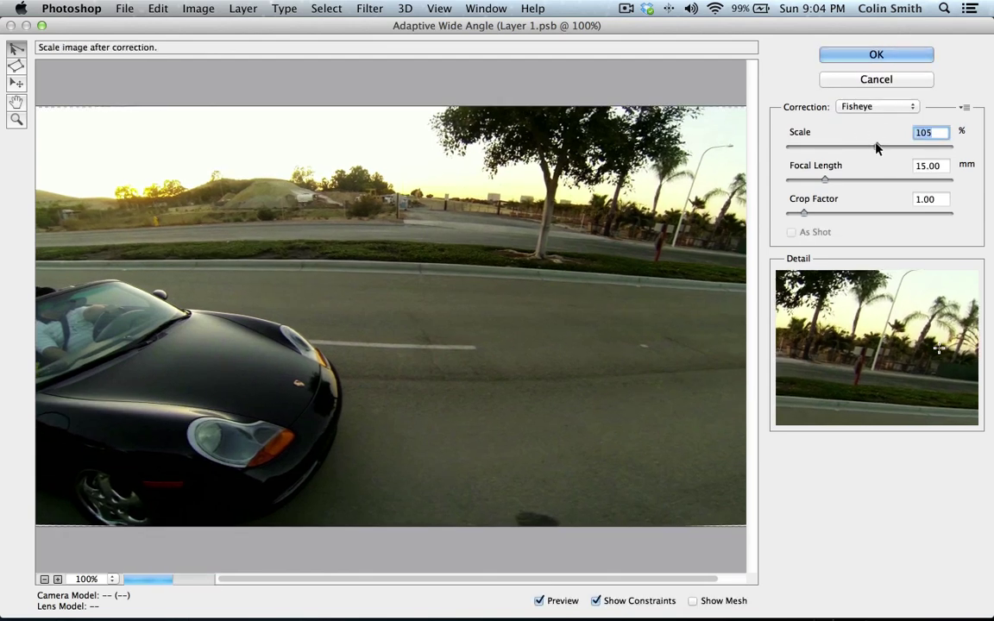
pyautogui.click(871, 57)
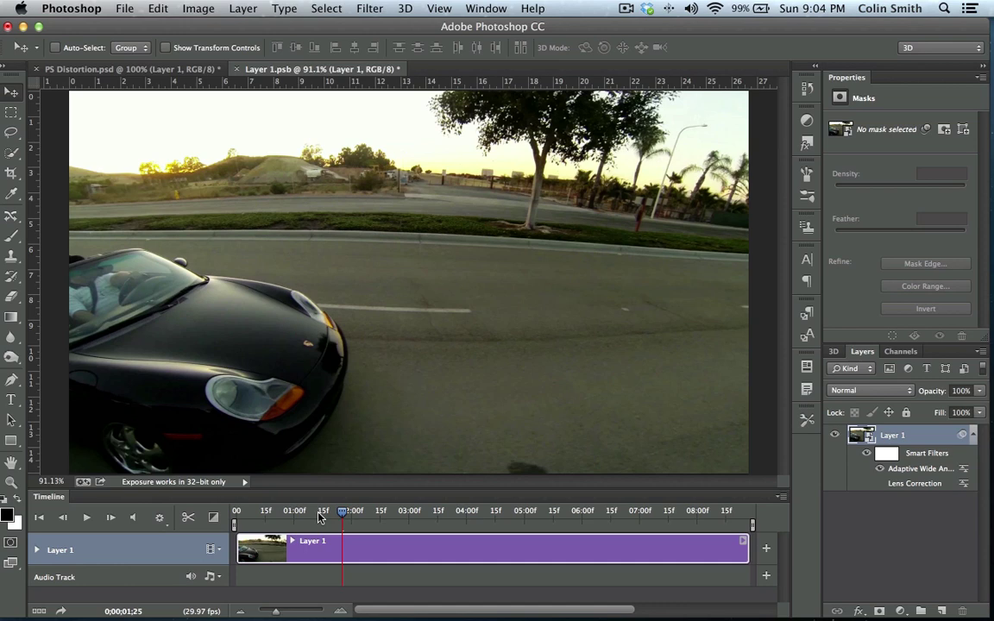
# Jump around and play the corrected clip, stopping near frame 0;00;06;05.
pyautogui.click(268, 512)
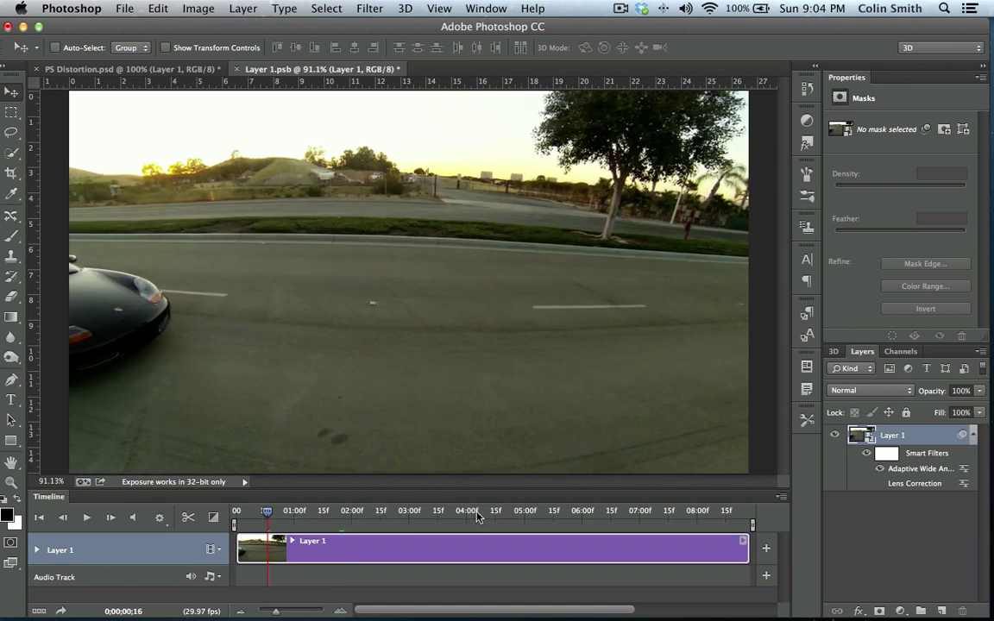
pyautogui.press('space')
pyautogui.click(553, 512)
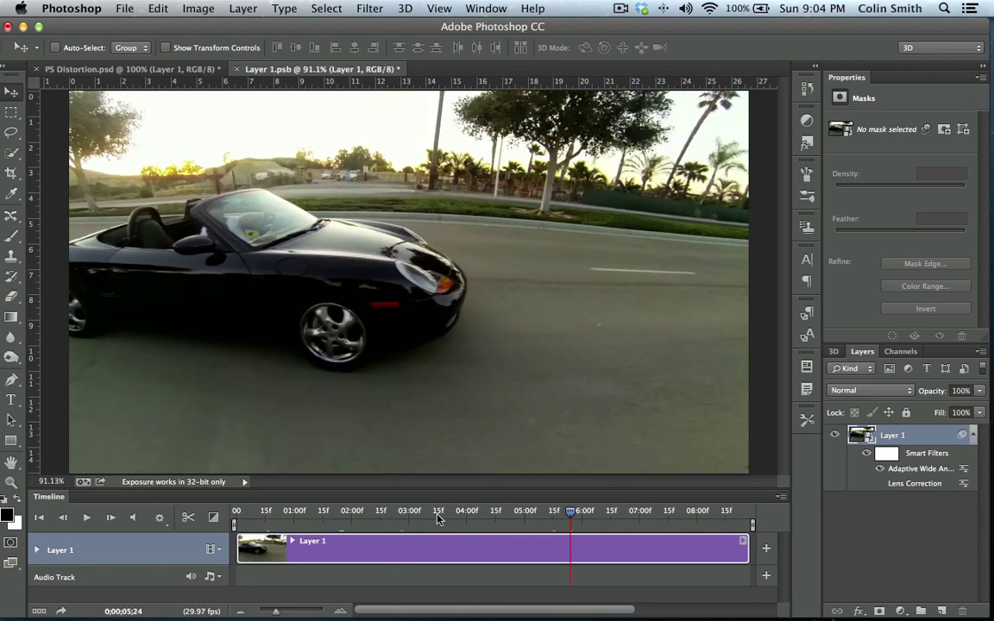
pyautogui.press('space')
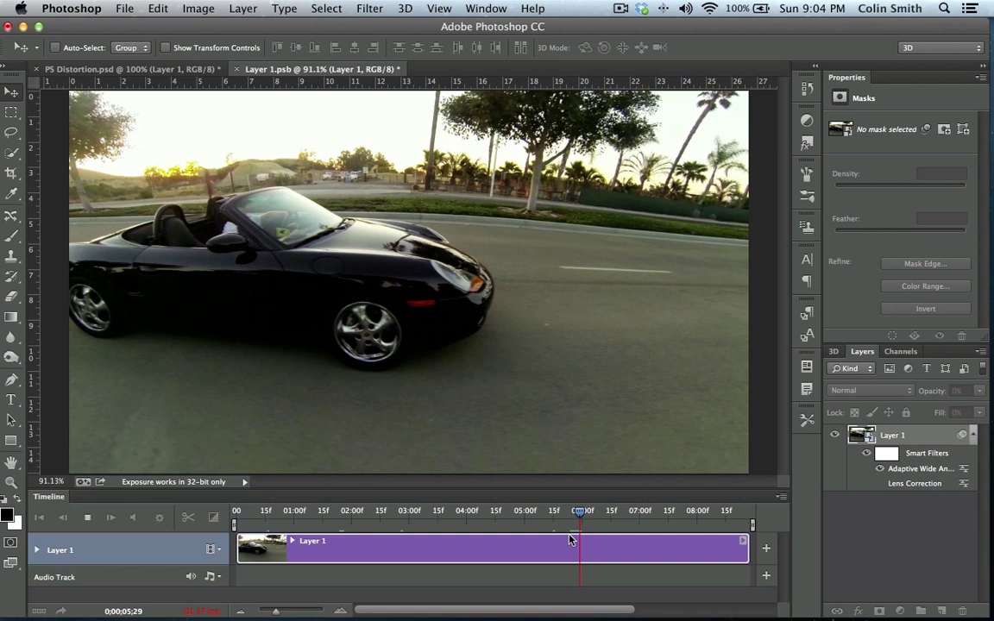
pyautogui.moveTo(570, 539); pyautogui.dragTo(574, 512)
pyautogui.press('space')
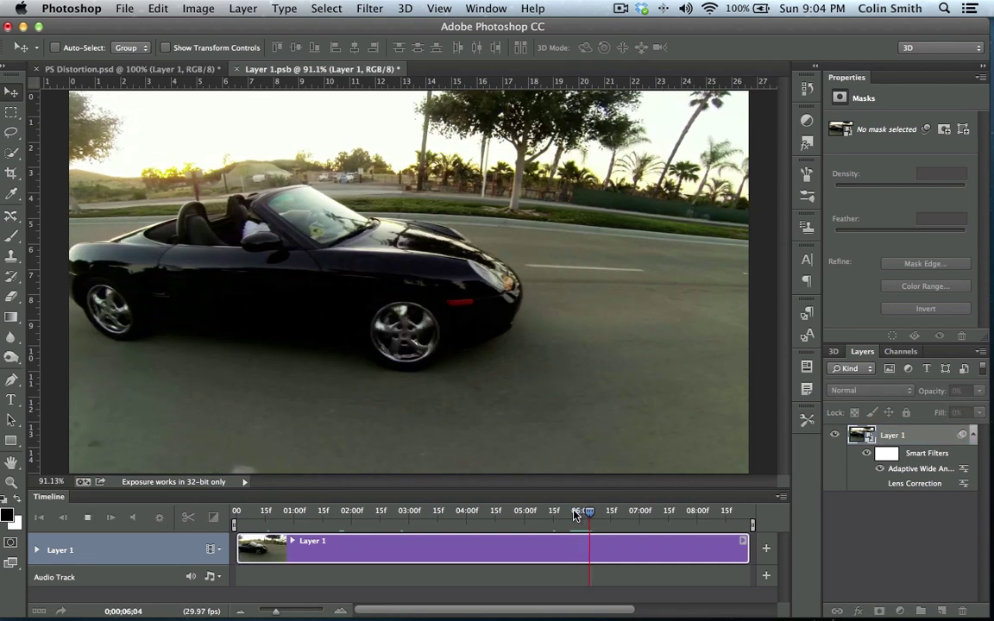
pyautogui.click(589, 516)
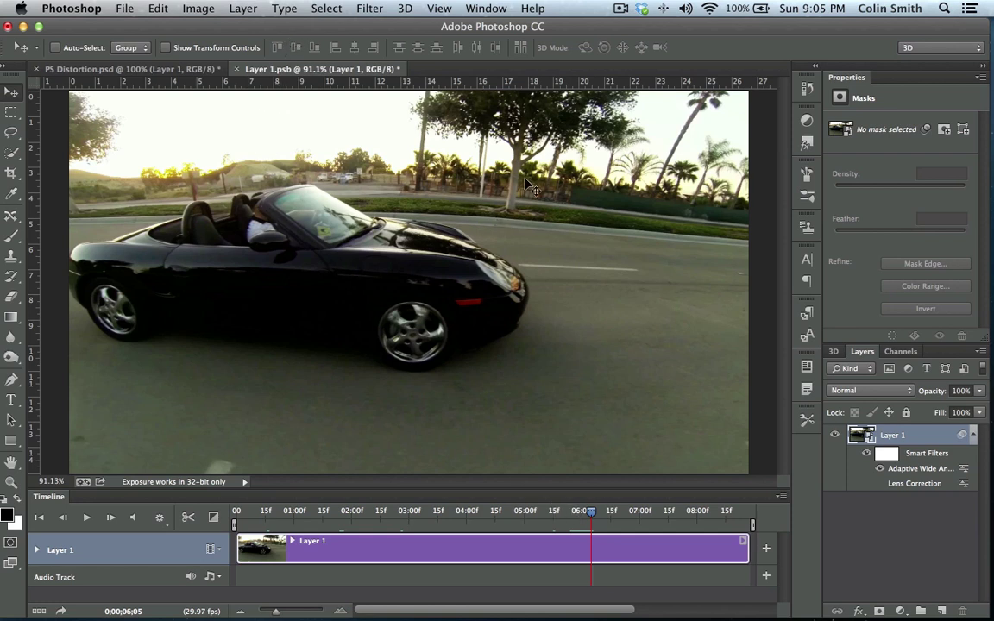
pyautogui.moveTo(638, 26)
pyautogui.mouseDown()
pyautogui.moveTo(617, 39)
pyautogui.moveTo(641, 26)
pyautogui.mouseUp()
pyautogui.click(620, 9)
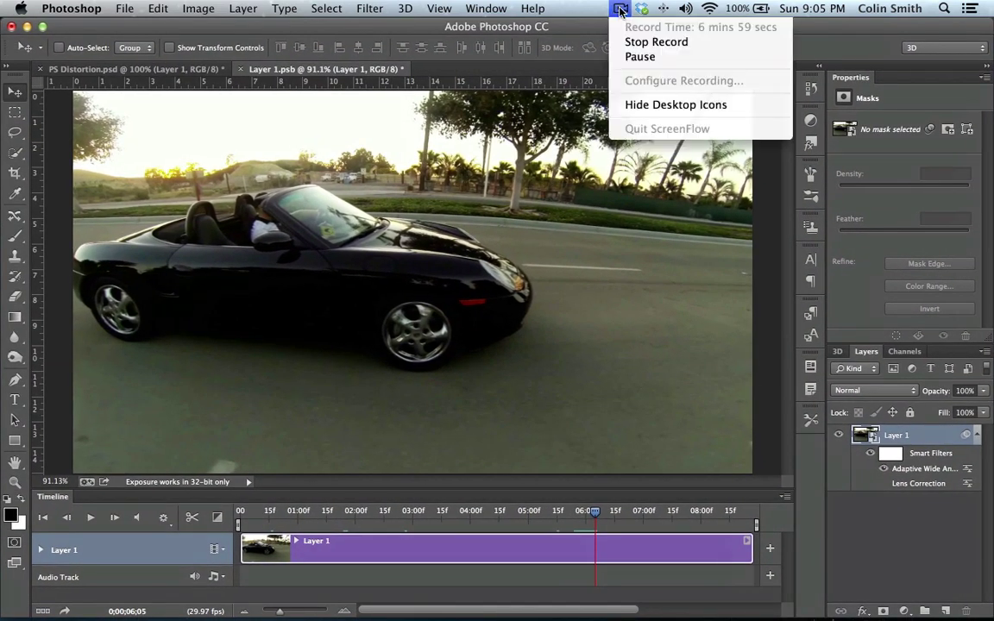
# Arrange the QuickTime windows and play lens correction.mp4, then leave full-screen playback.
pyautogui.click(639, 56)
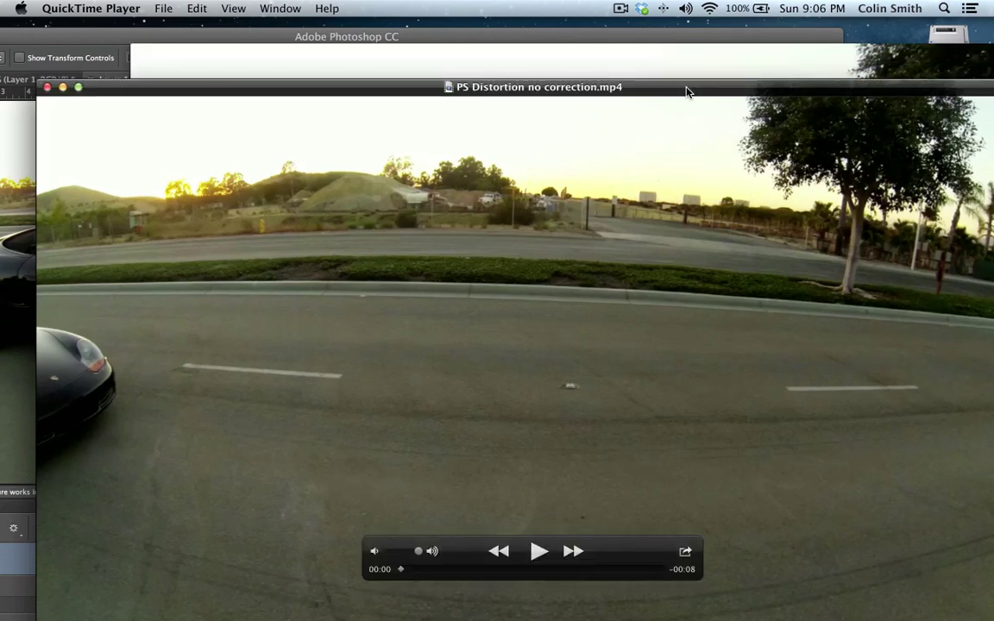
pyautogui.moveTo(684, 90); pyautogui.dragTo(649, 32)
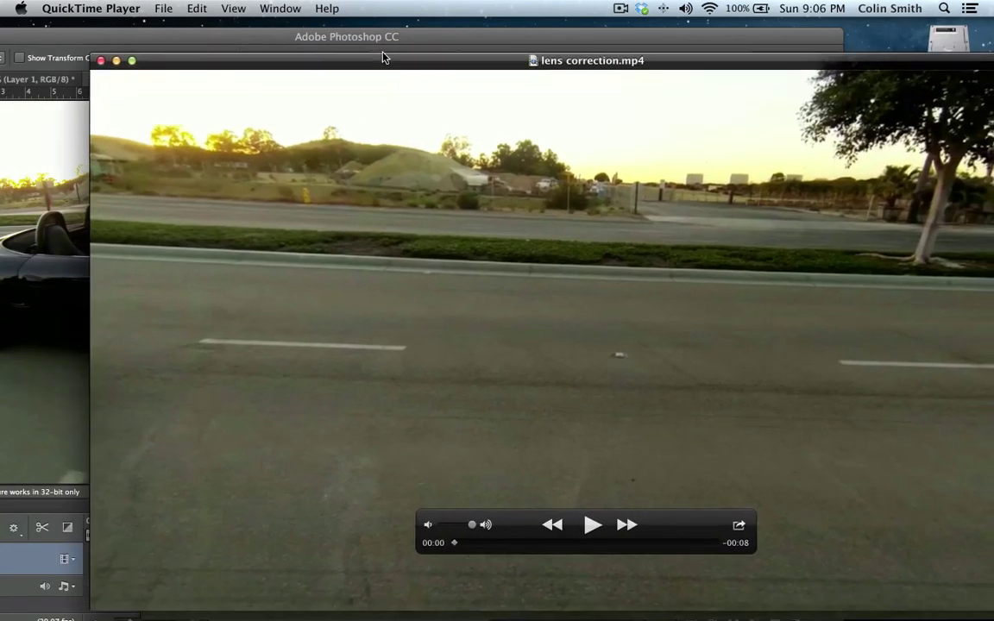
pyautogui.moveTo(384, 58); pyautogui.dragTo(295, 24)
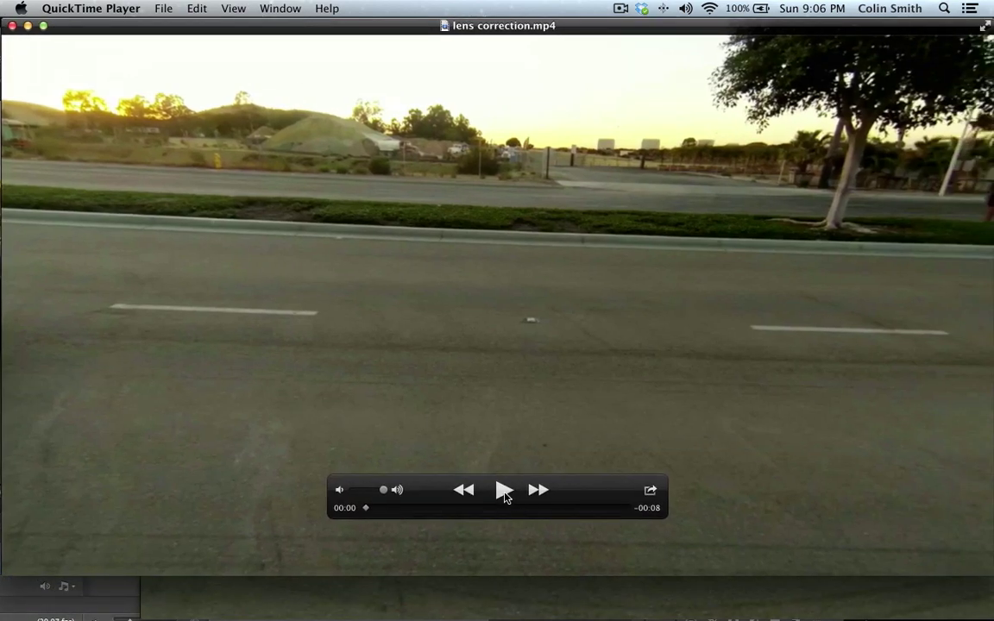
pyautogui.click(504, 493)
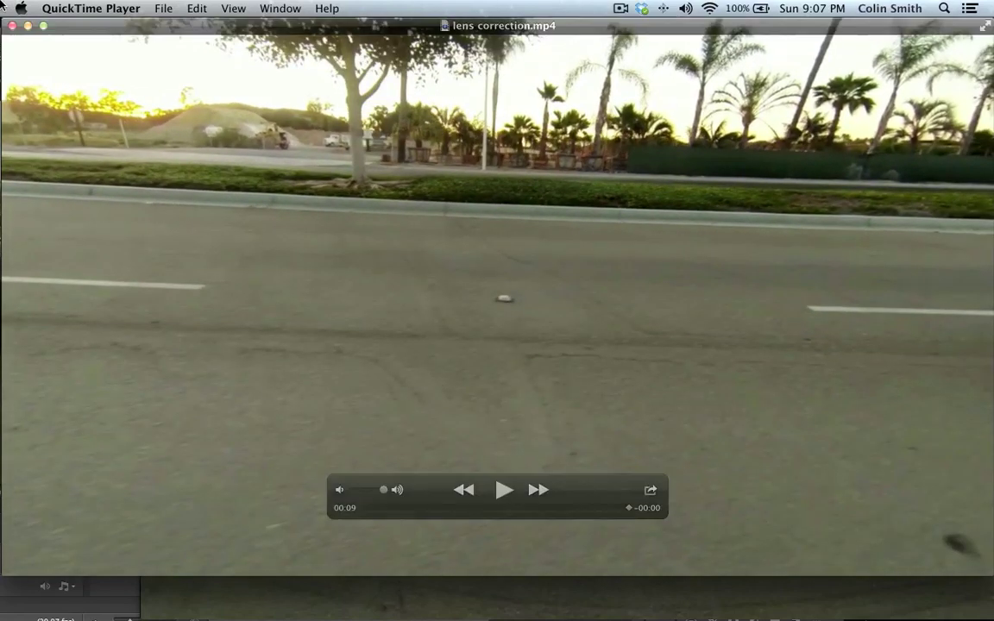
pyautogui.press('Escape')
pyautogui.moveTo(66, 110); pyautogui.dragTo(66, 136)
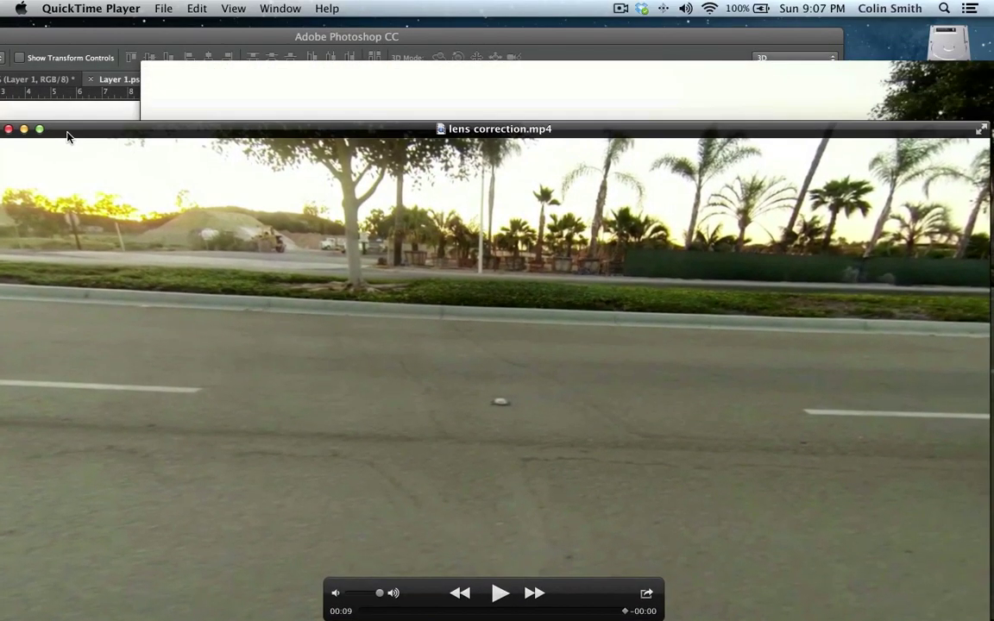
# Play PS Distortion AWA.mp4 through for comparison, then switch back to Photoshop.
pyautogui.click(359, 75)
pyautogui.moveTo(362, 75); pyautogui.dragTo(220, 13)
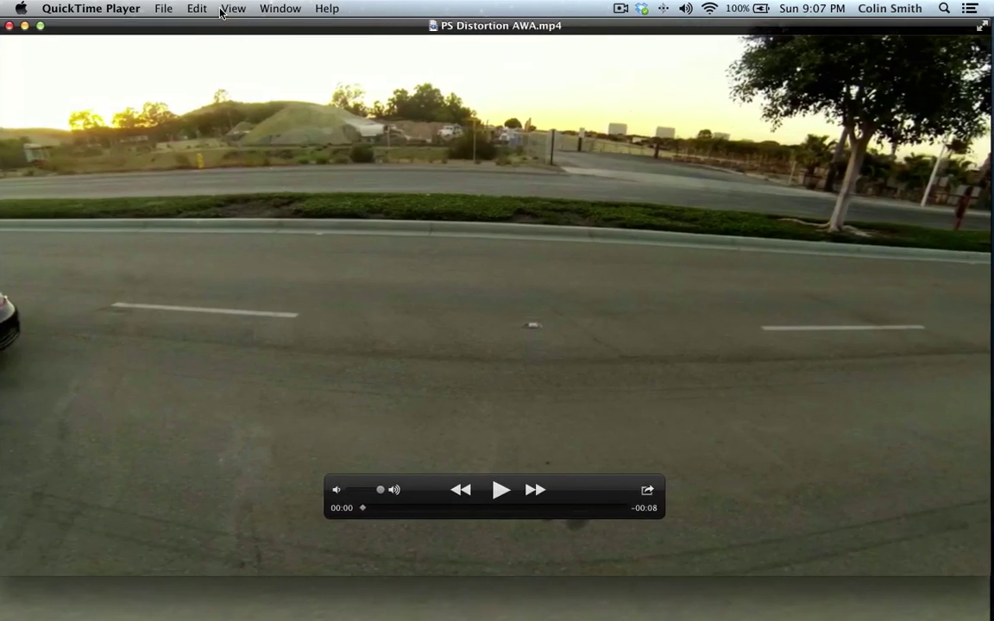
pyautogui.click(502, 491)
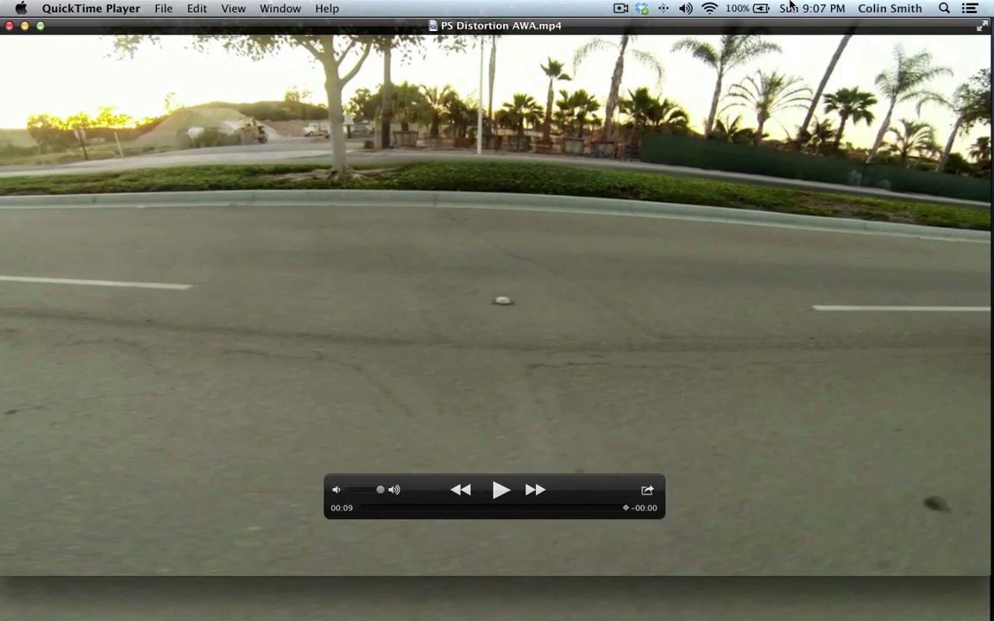
pyautogui.press('super+Tab')
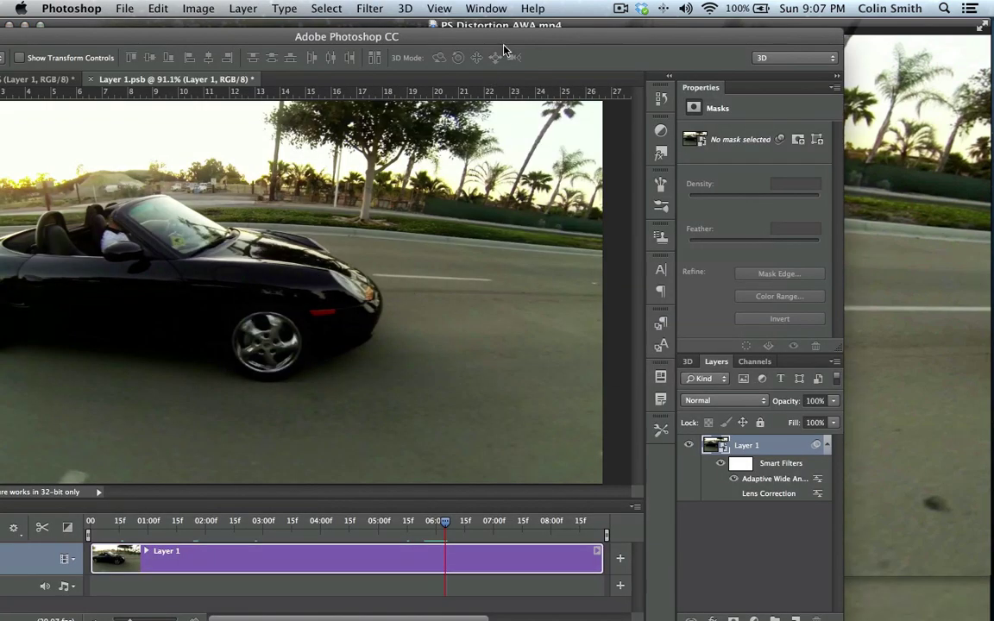
# Drag the Photoshop window up and right so it sits fully under the menu bar.
pyautogui.moveTo(504, 45); pyautogui.dragTo(651, 27)
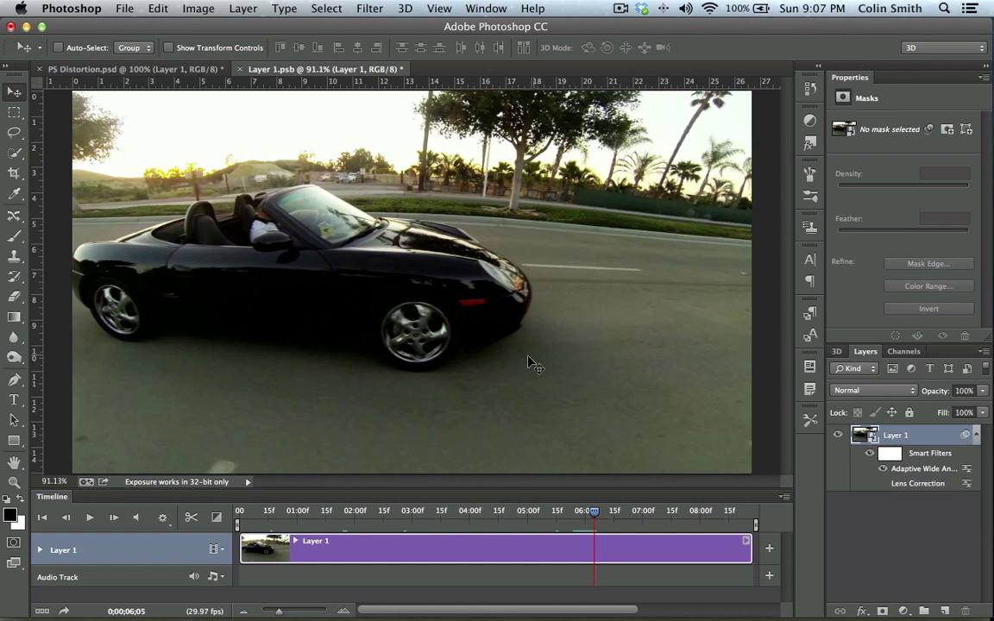
# Open Render Video, centre the dialog, and set QuickTime format with the Animation High Quality preset.
pyautogui.click(118, 6)
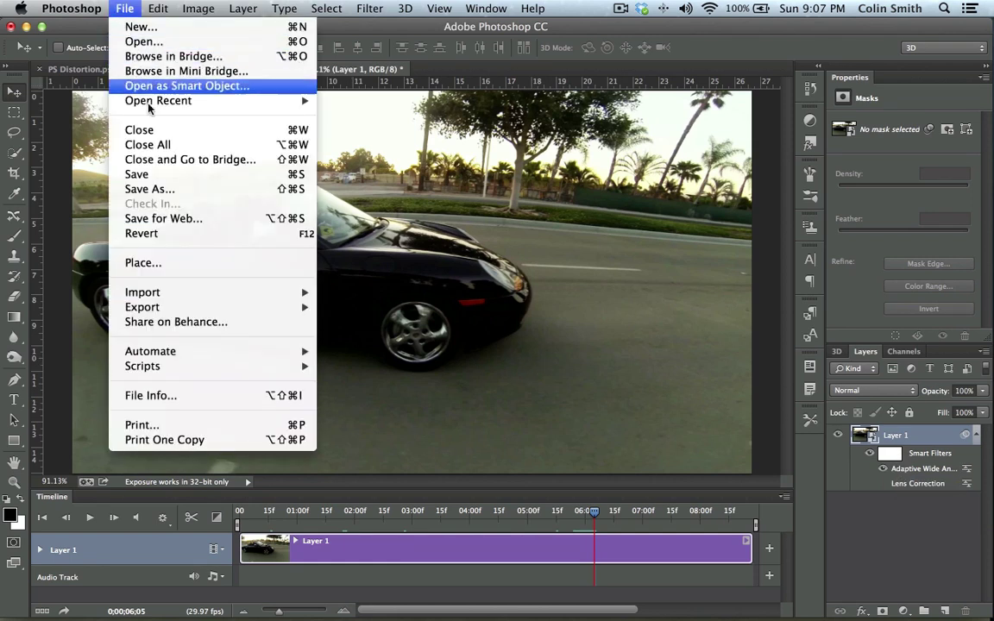
pyautogui.moveTo(185, 307)
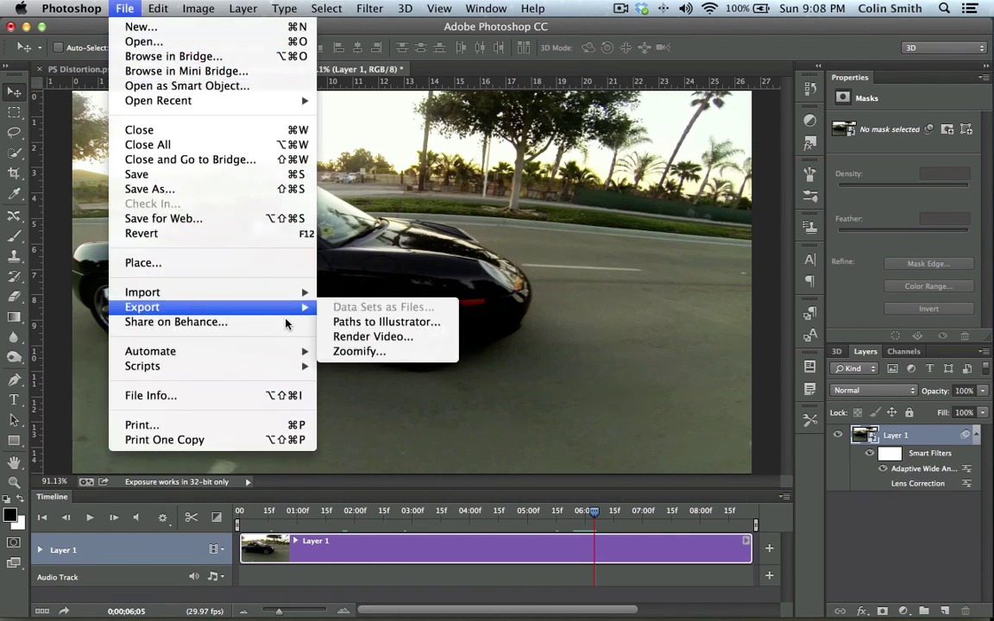
pyautogui.click(390, 343)
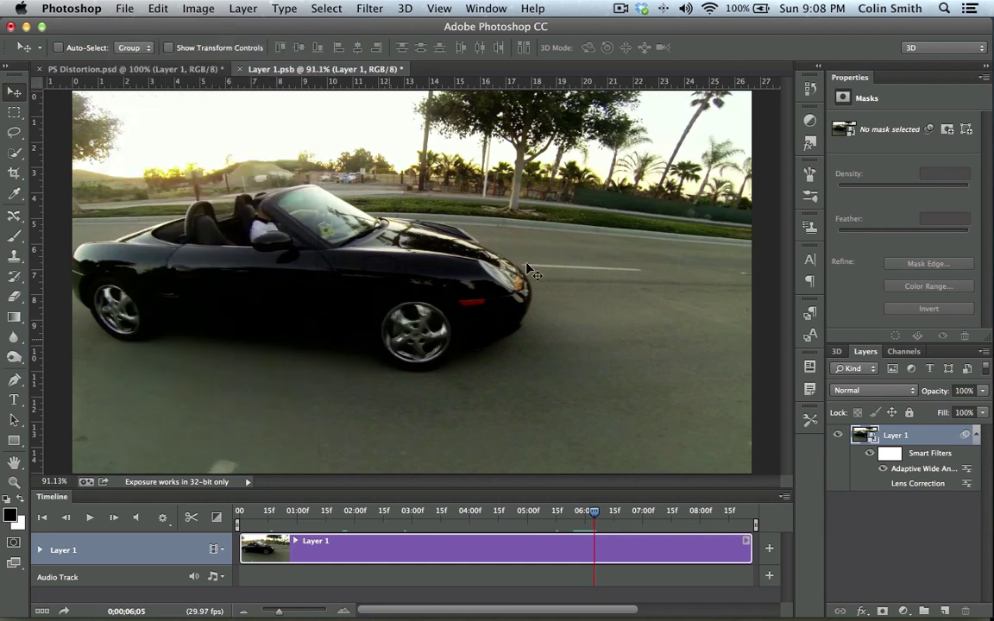
pyautogui.moveTo(696, 108); pyautogui.dragTo(458, 72)
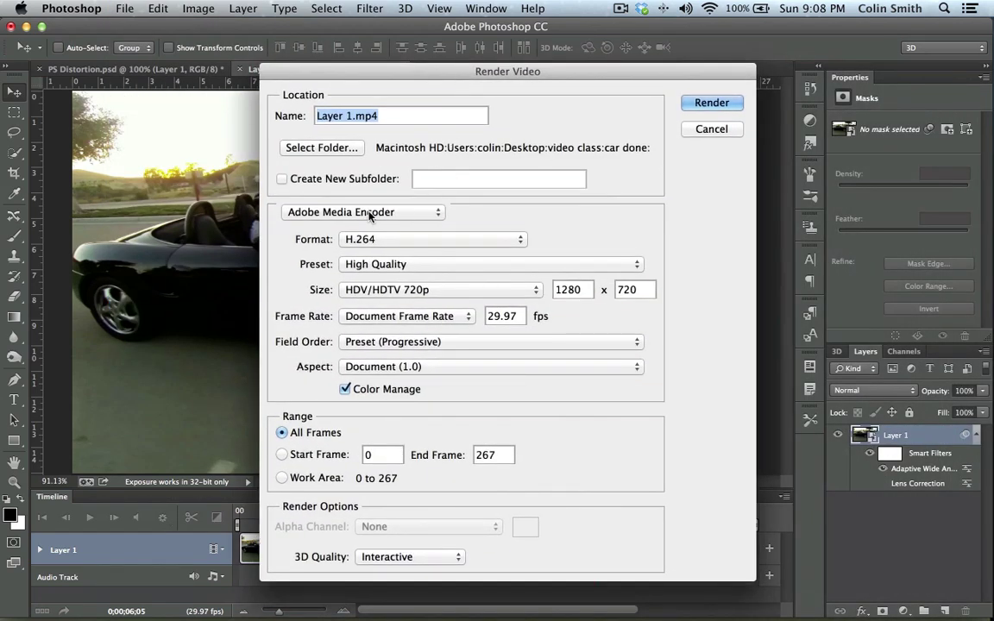
pyautogui.click(377, 239)
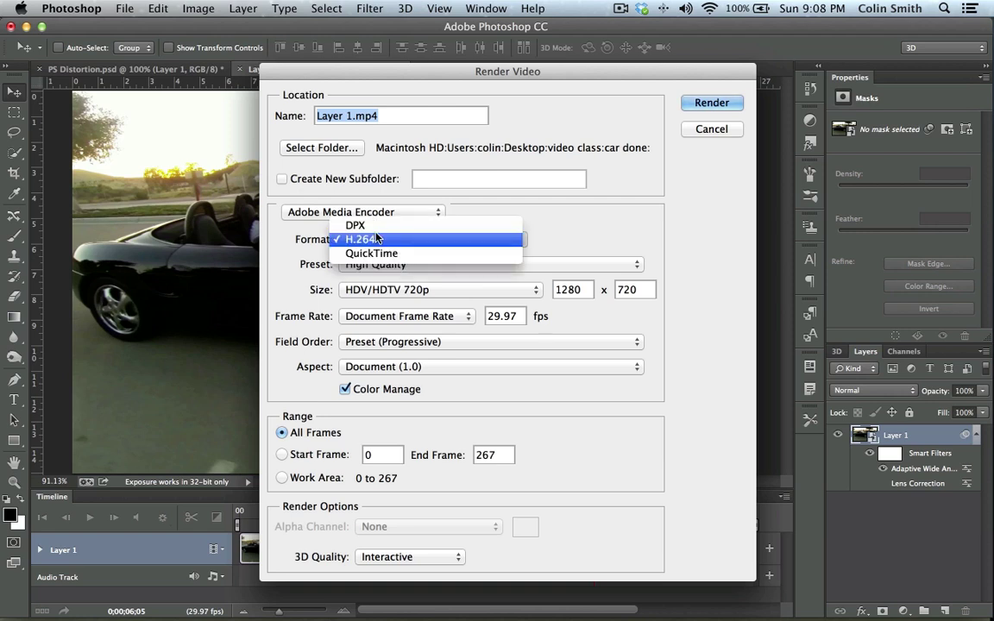
pyautogui.click(328, 211)
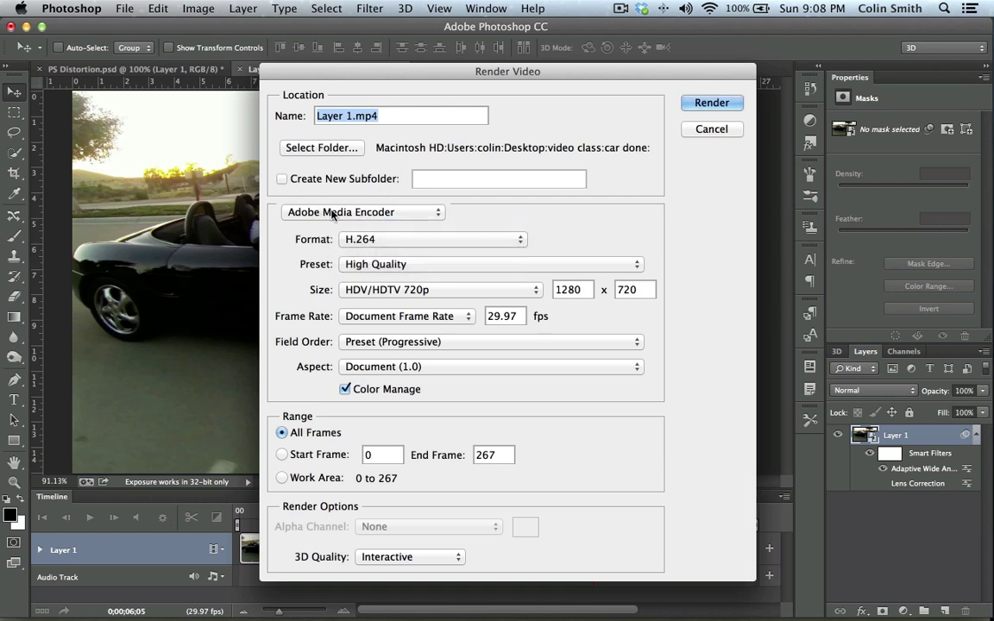
pyautogui.click(399, 240)
pyautogui.click(405, 252)
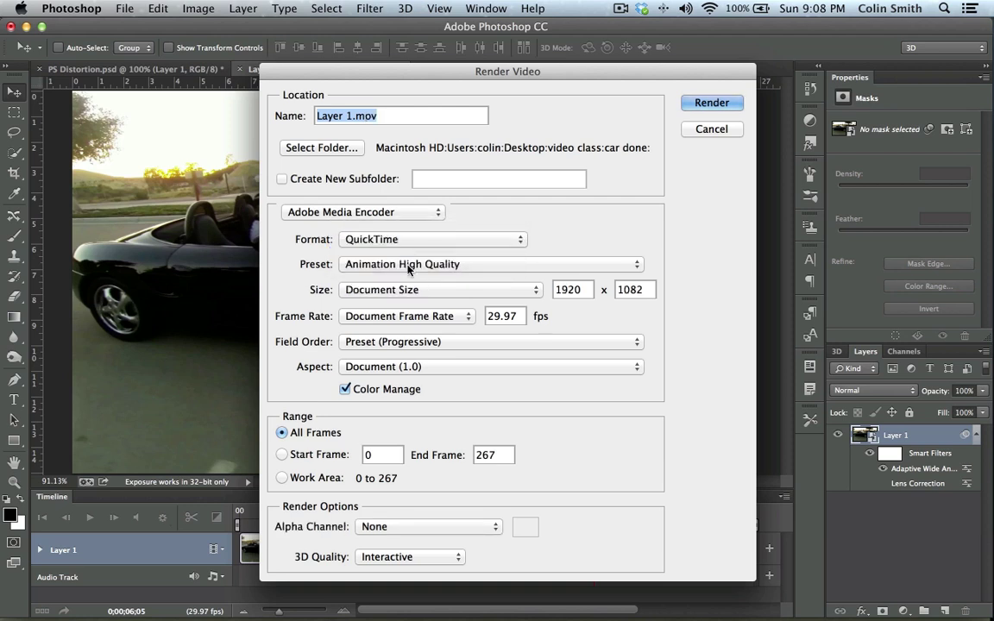
pyautogui.click(407, 266)
pyautogui.click(409, 266)
# Cancel the render, then apply Shadows/Highlights with Shadows Amount 24% and Highlights Amount 10%.
pyautogui.click(713, 128)
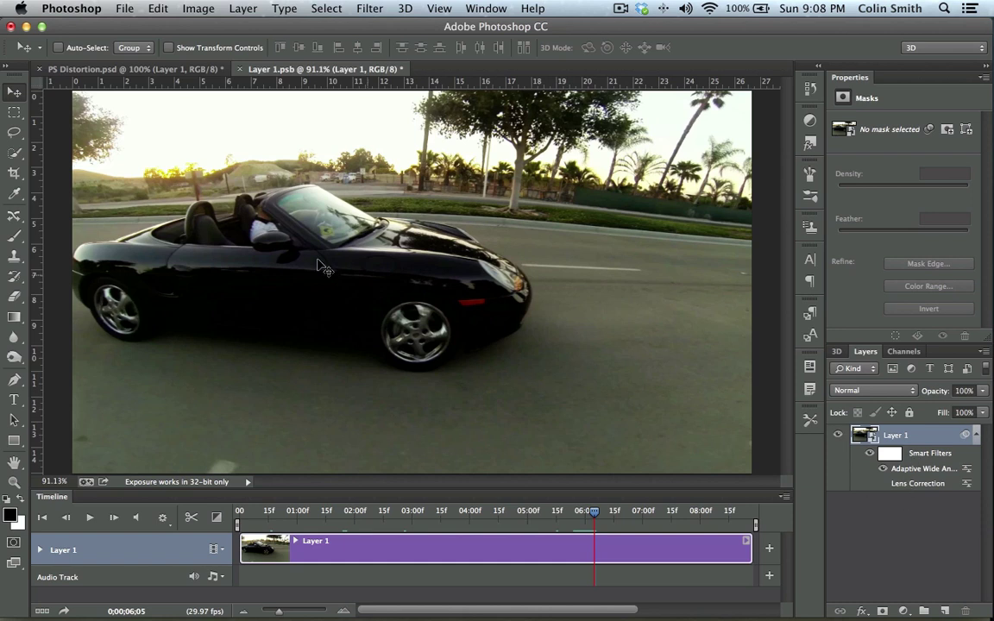
pyautogui.click(194, 7)
pyautogui.moveTo(194, 54)
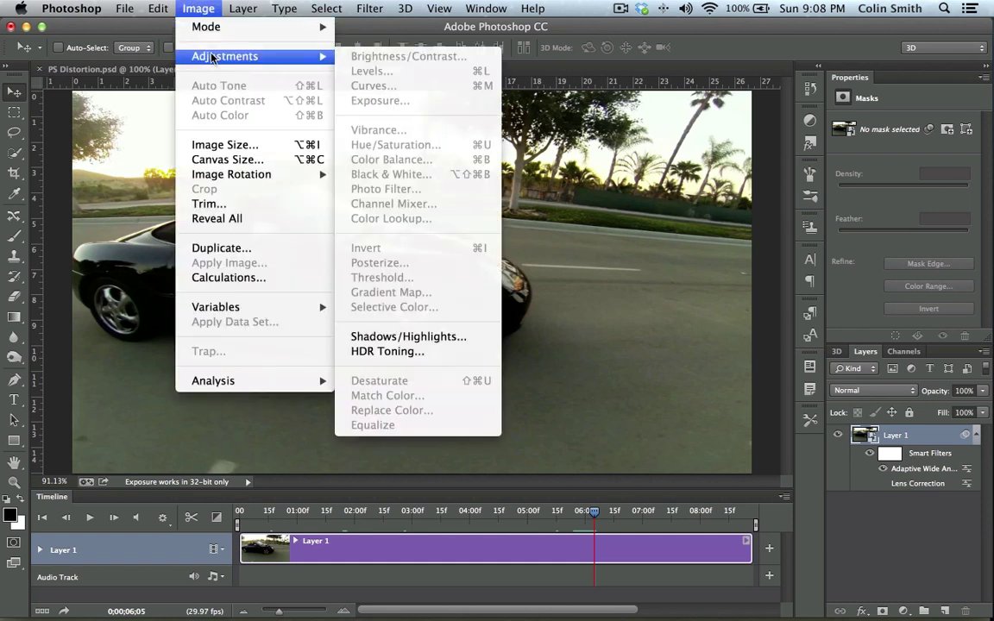
pyautogui.click(426, 335)
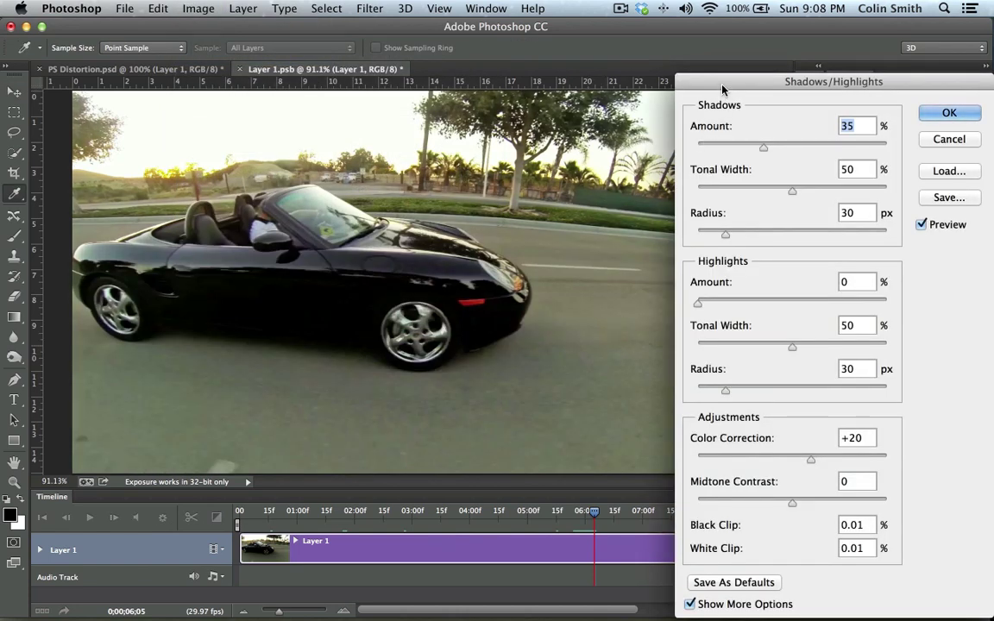
pyautogui.moveTo(753, 81); pyautogui.dragTo(739, 79)
pyautogui.moveTo(747, 151)
pyautogui.mouseDown()
pyautogui.moveTo(769, 151)
pyautogui.moveTo(694, 151)
pyautogui.moveTo(731, 149)
pyautogui.mouseUp()
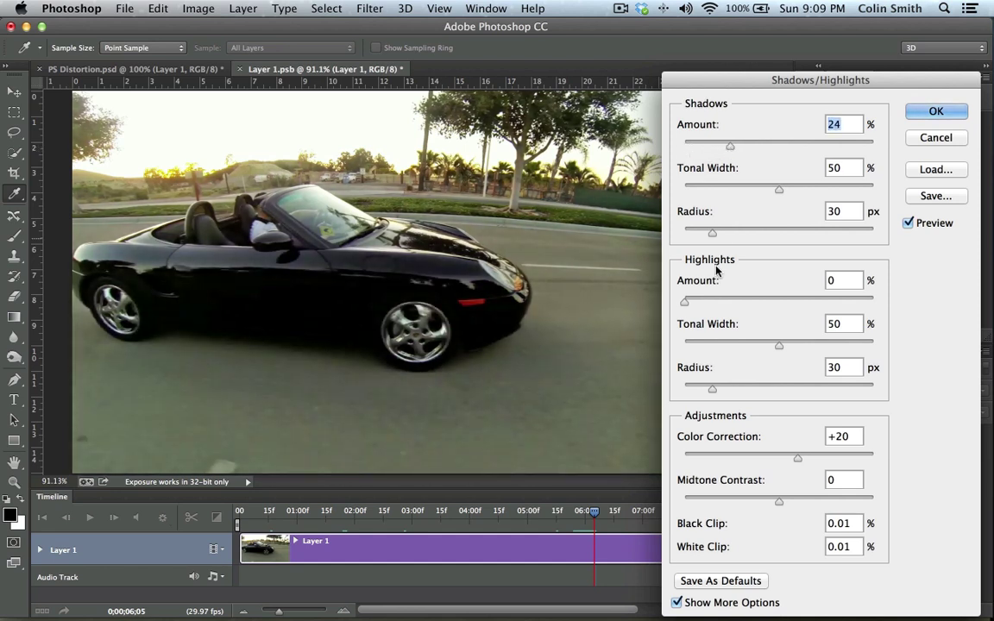
pyautogui.click(690, 304)
pyautogui.moveTo(690, 303); pyautogui.dragTo(702, 303)
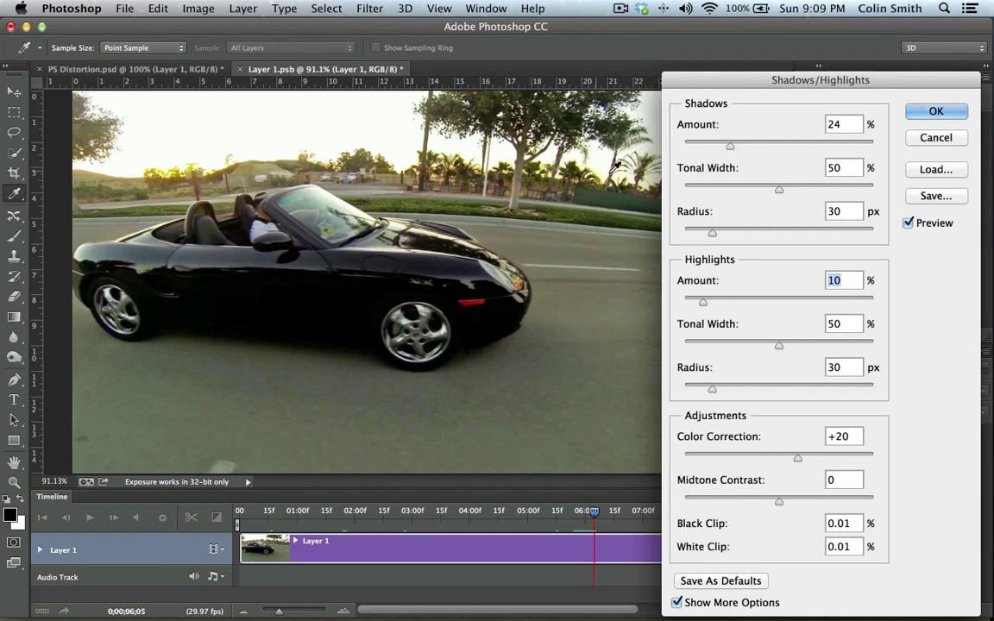
pyautogui.click(908, 223)
pyautogui.click(909, 224)
pyautogui.click(940, 111)
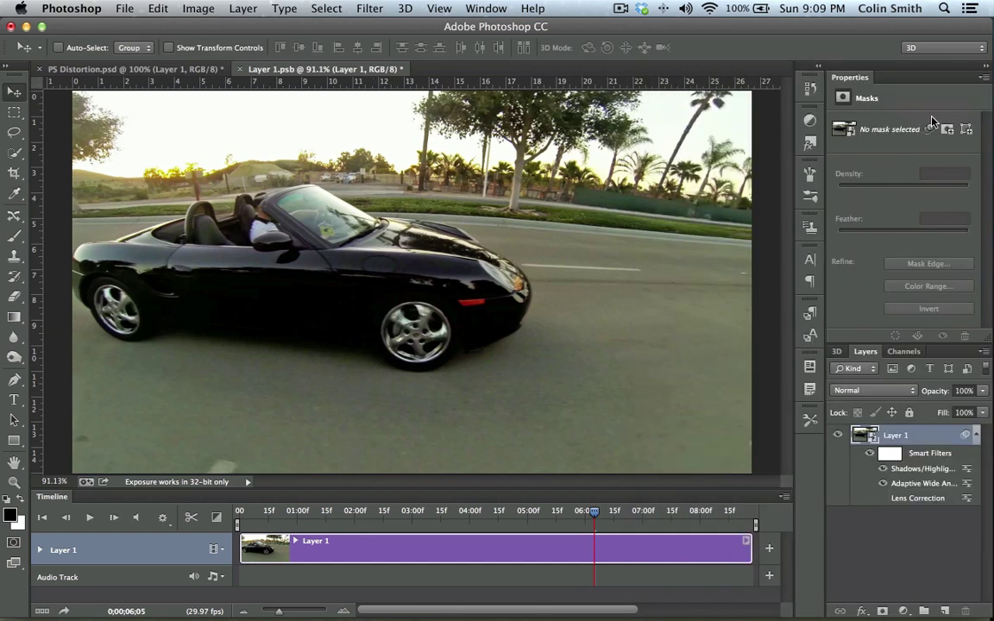